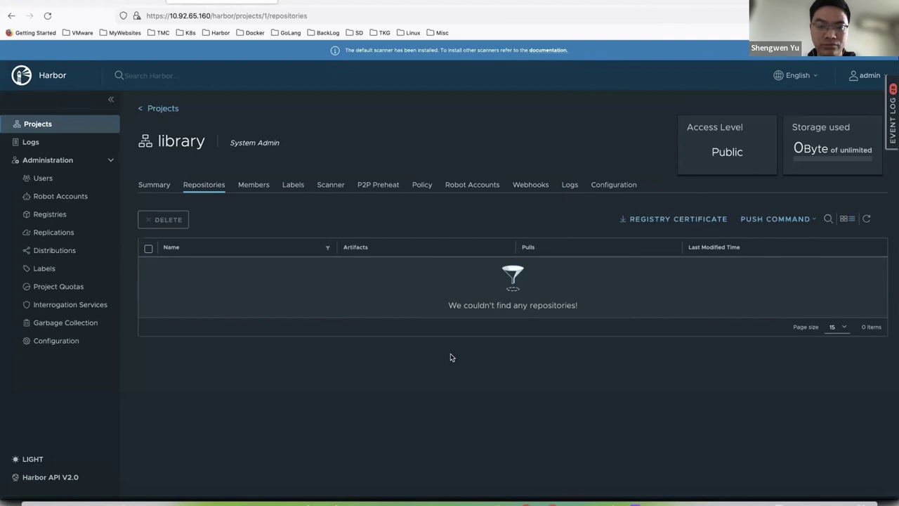
Switch to iTerm and push the image 10.92.65.160/library/alpine:2.6 to the Harbor registry with docker push
key("super+Tab")
key("super+Tab")
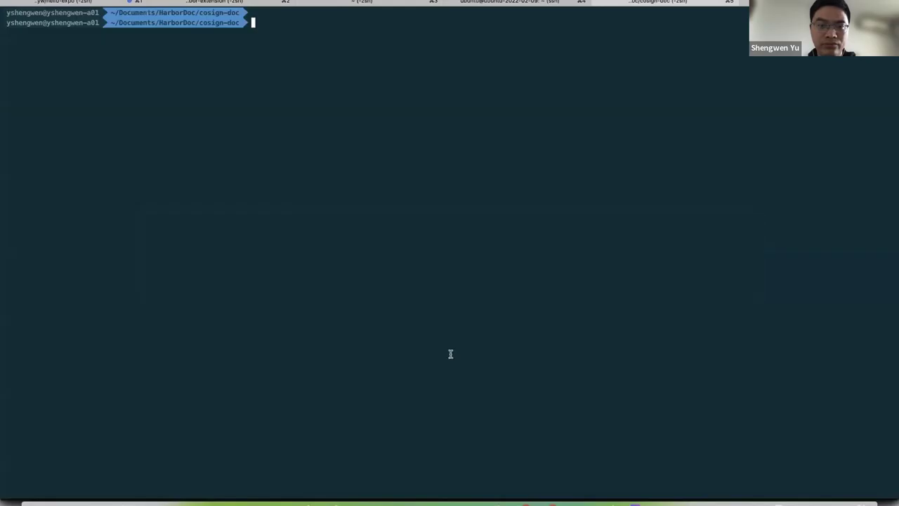
key("ctrl+r")
type("docker push")
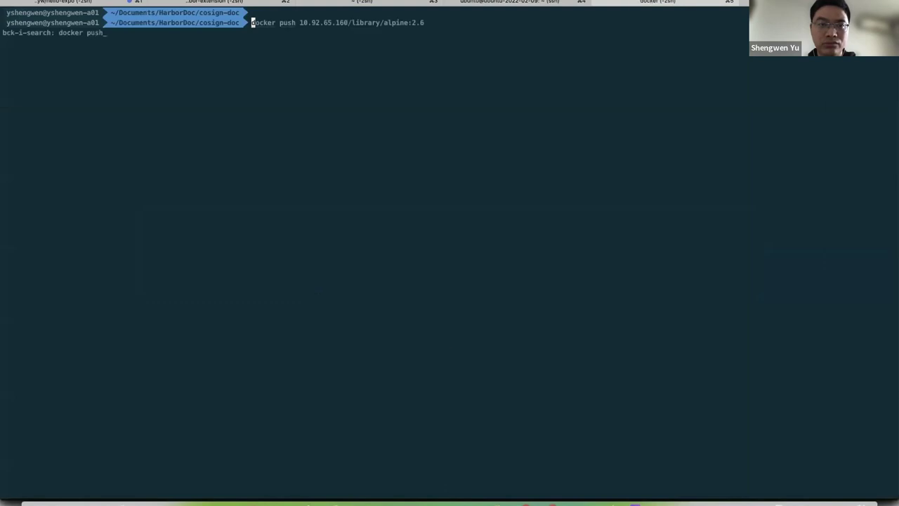
key("Return")
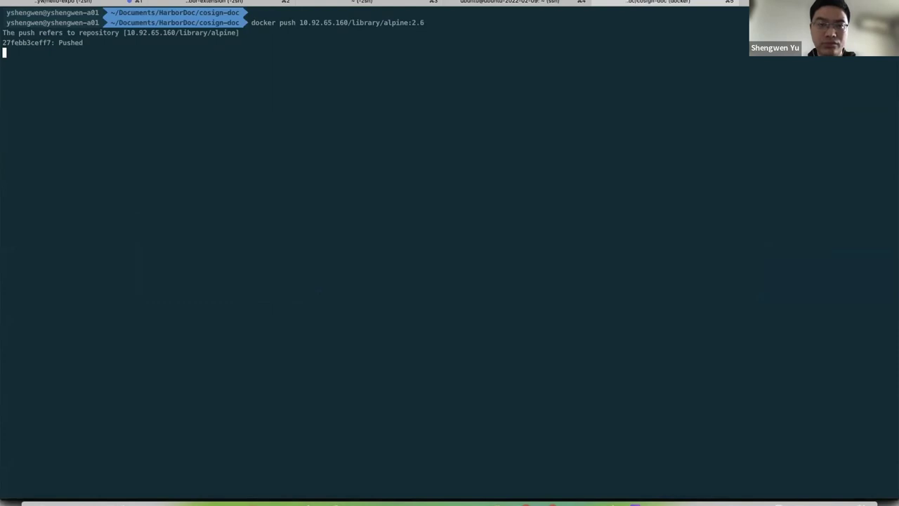
Switch to Firefox, reload the library repositories, and examine the alpine artifact's Cosign status and the project's deployment security settings
key("super+Tab")
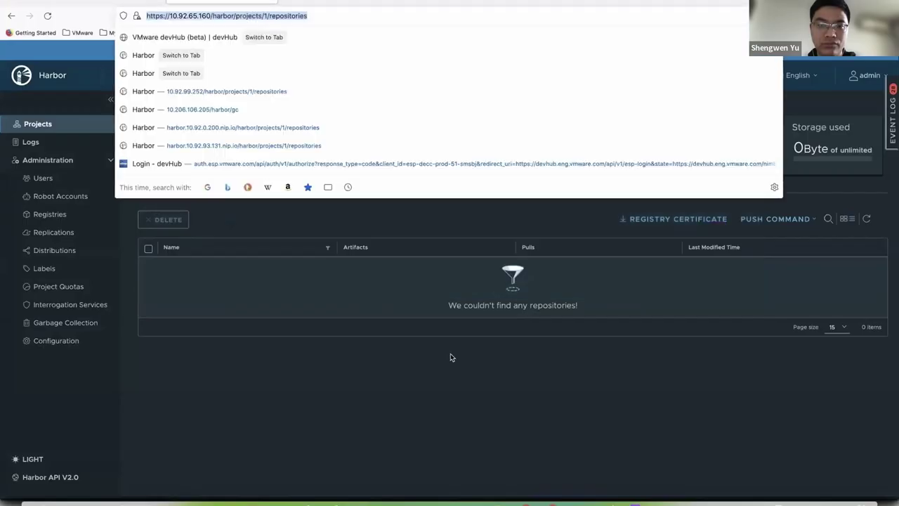
key("Return")
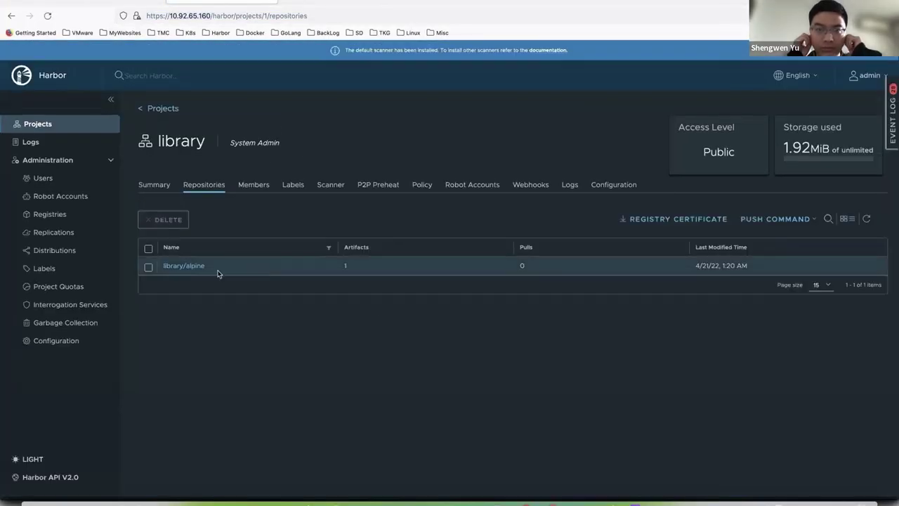
left_click(190, 266)
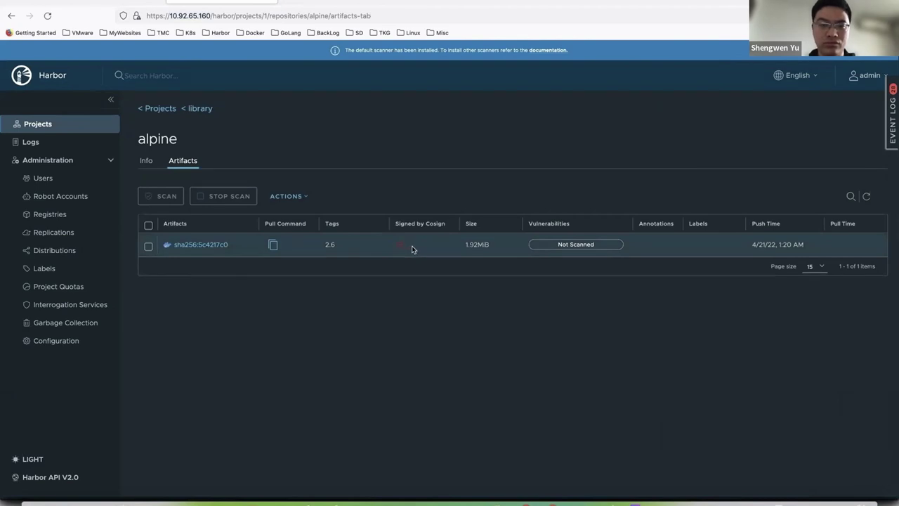
left_click(200, 109)
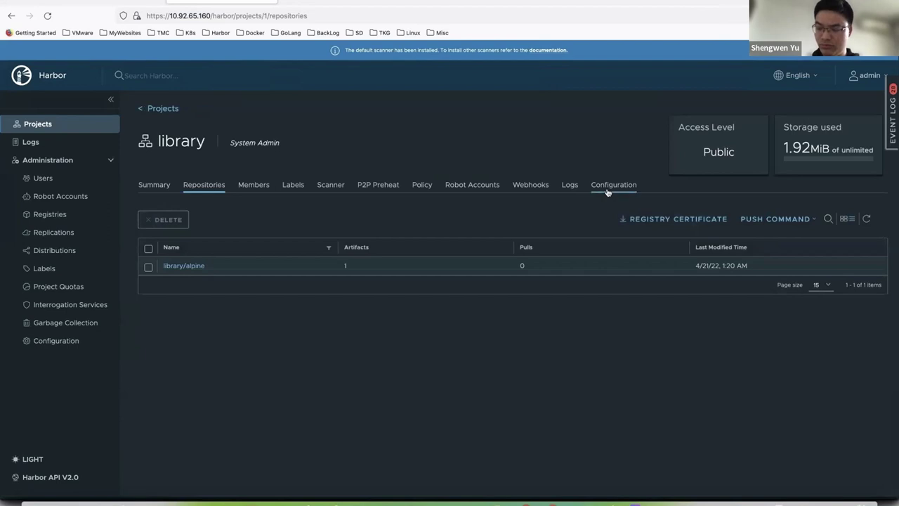
left_click(607, 186)
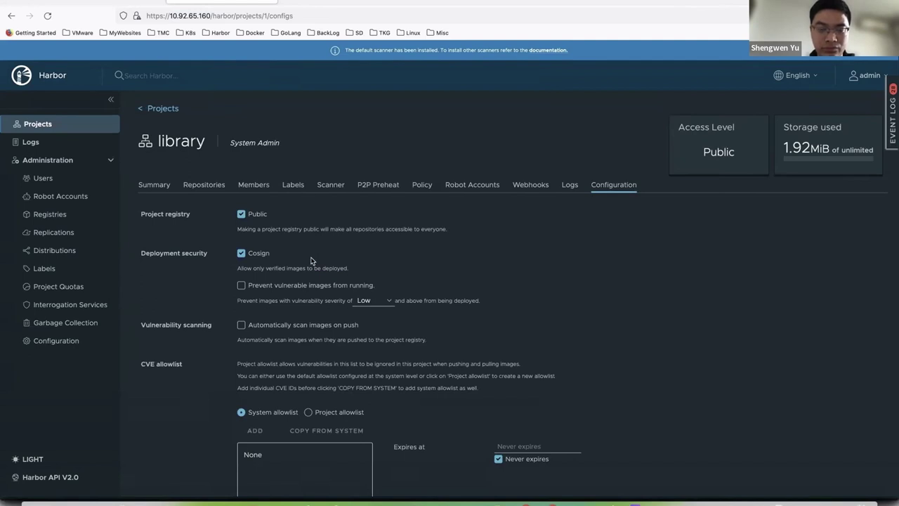
Switch to iTerm and try to pull the unsigned image 10.92.65.160/library/alpine:2.6 with docker pull
key("super+Tab")
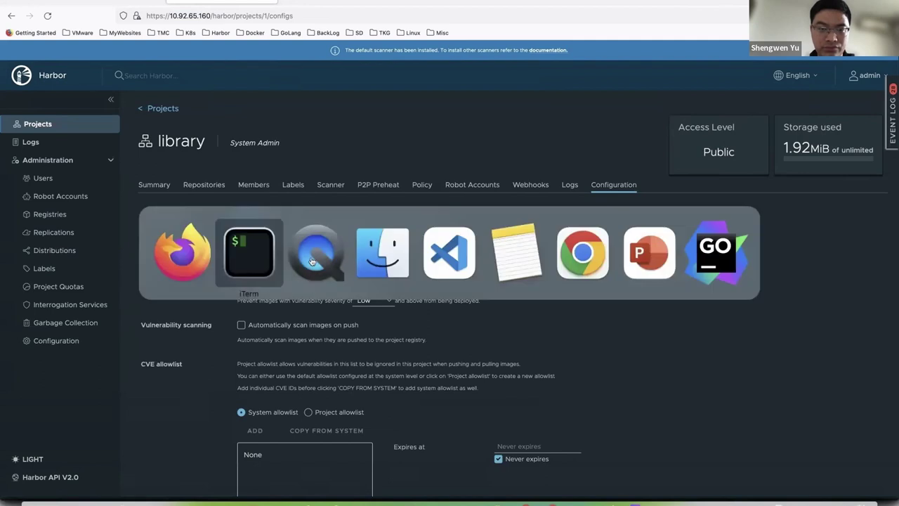
type("docker pull")
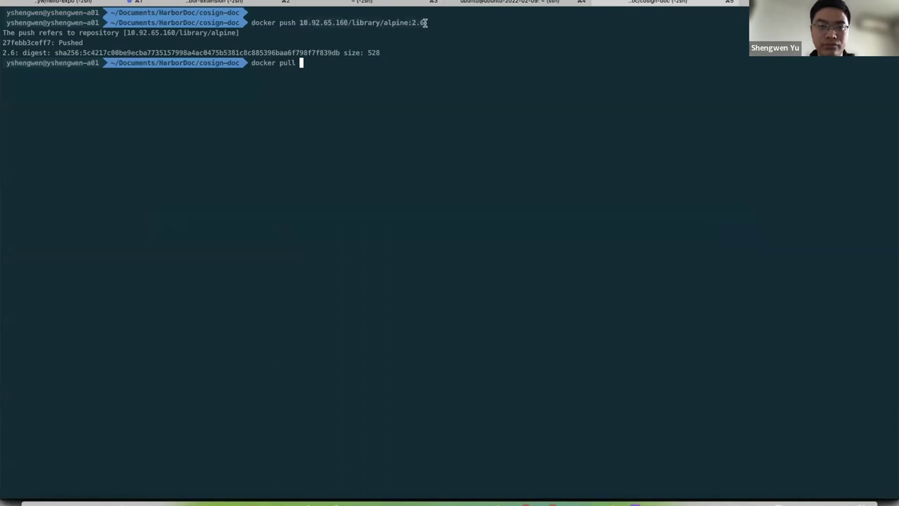
type("10.92.65.160/library/alpine:2.6")
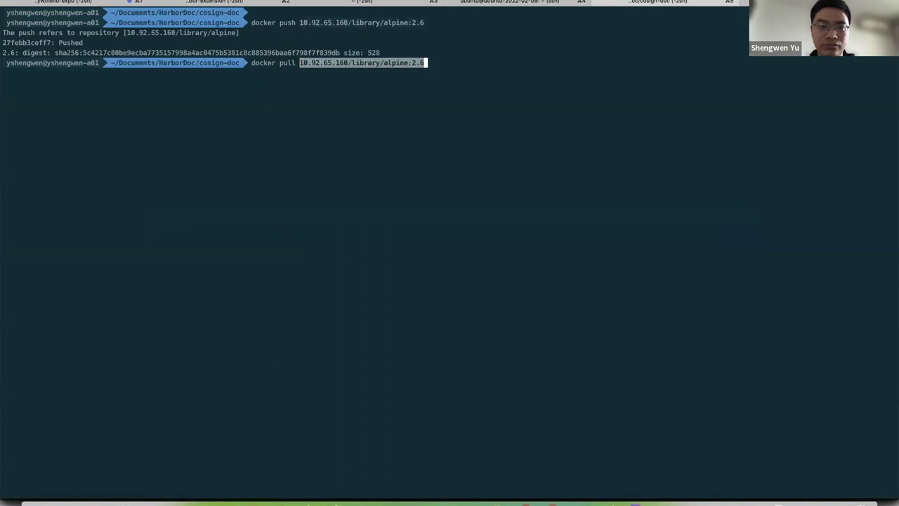
key("Return")
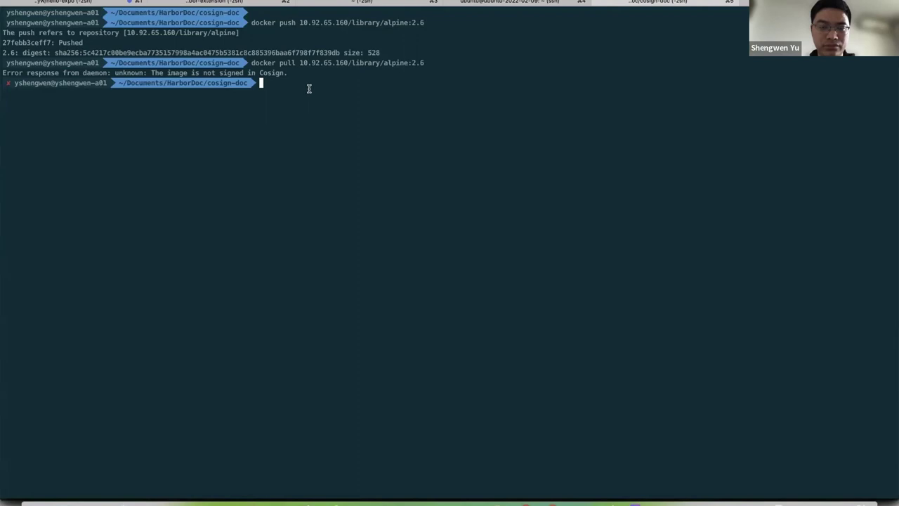
Sign 10.92.65.160/library/alpine:2.6 with cosign, using --allow-insecure-registry and --key cosign.key, and enter the private key password
key("ctrl+r")
type("cosign")
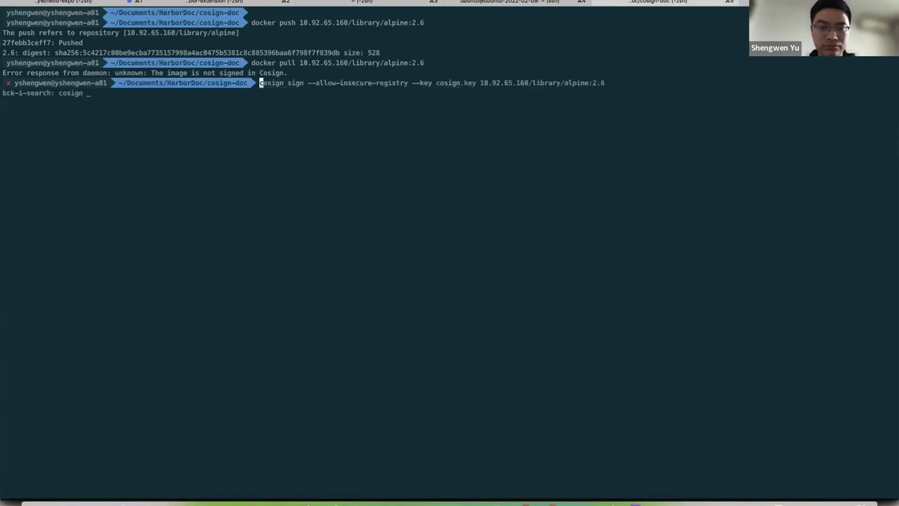
key("Return")
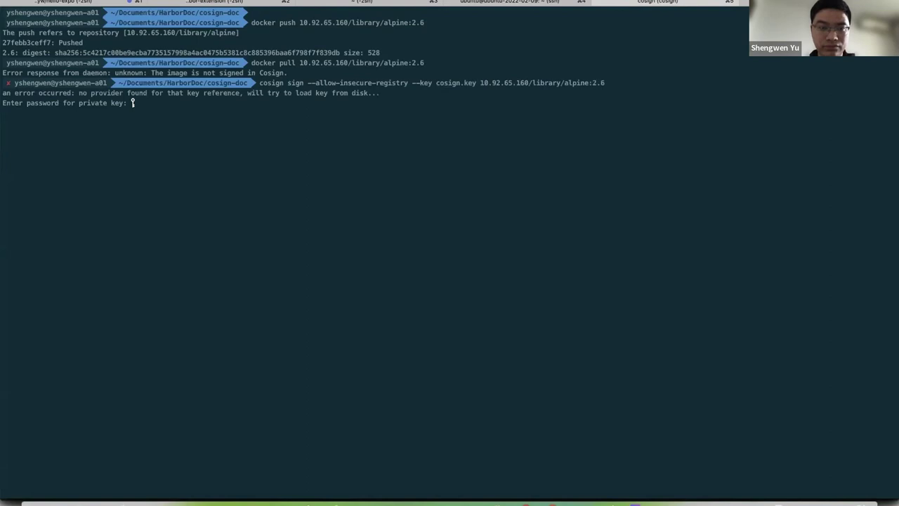
key("Return")
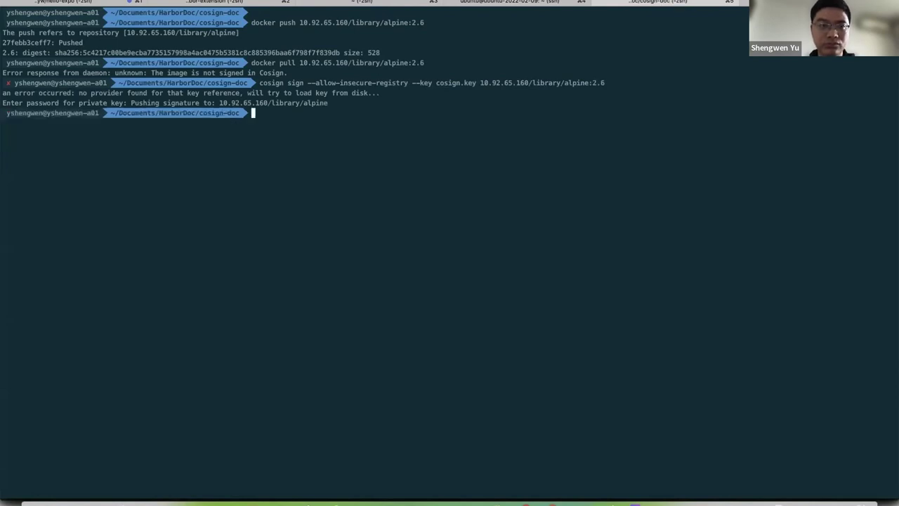
Switch to Firefox and open the library/alpine artifacts to check the image's Cosign signature status
key("super+Tab")
left_click(207, 194)
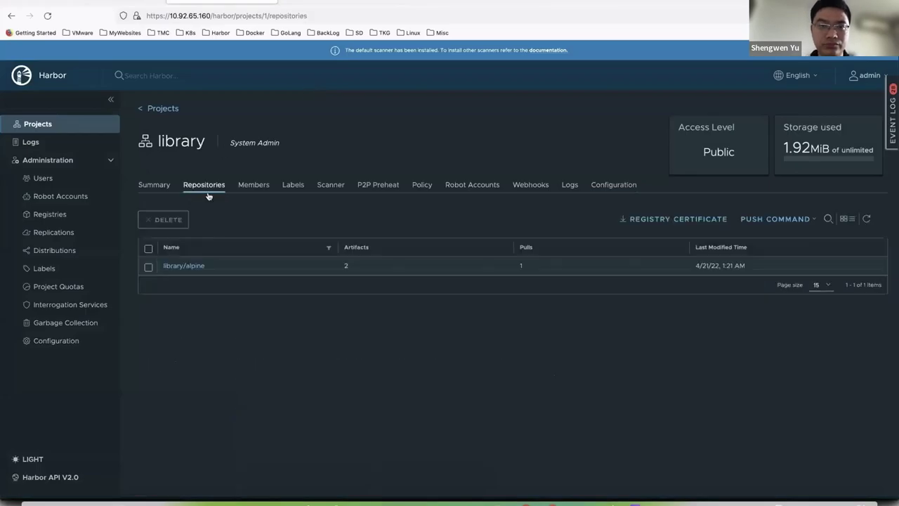
left_click(191, 266)
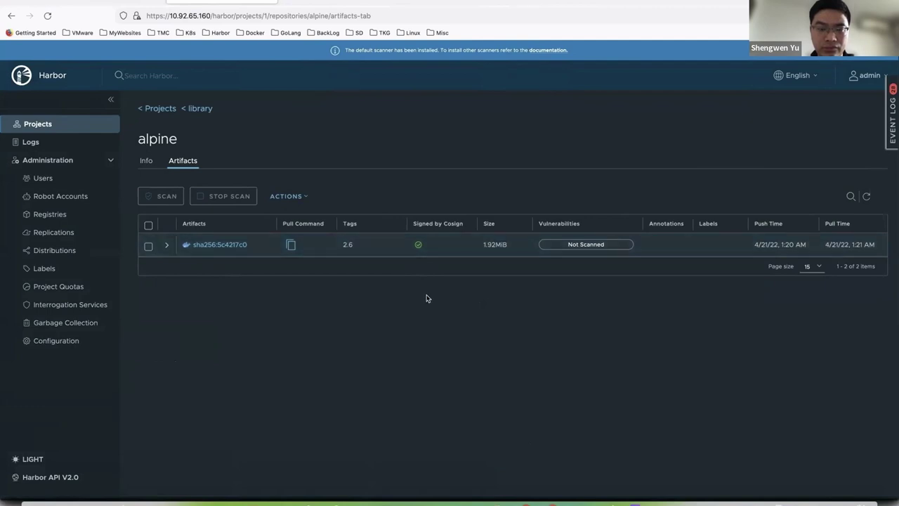
Switch to iTerm and pull the signed image 10.92.65.160/library/alpine:2.6 again
key("super+Tab")
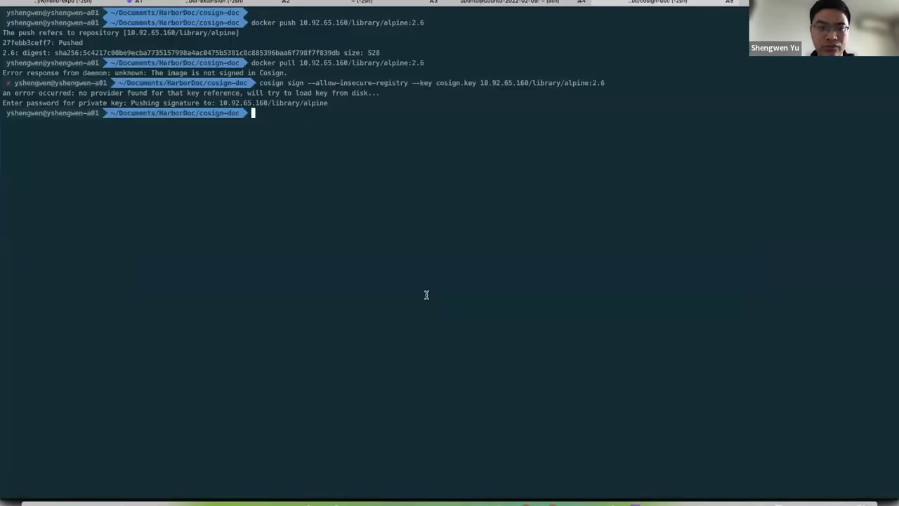
key("Up")
key("Up")
key("Return")
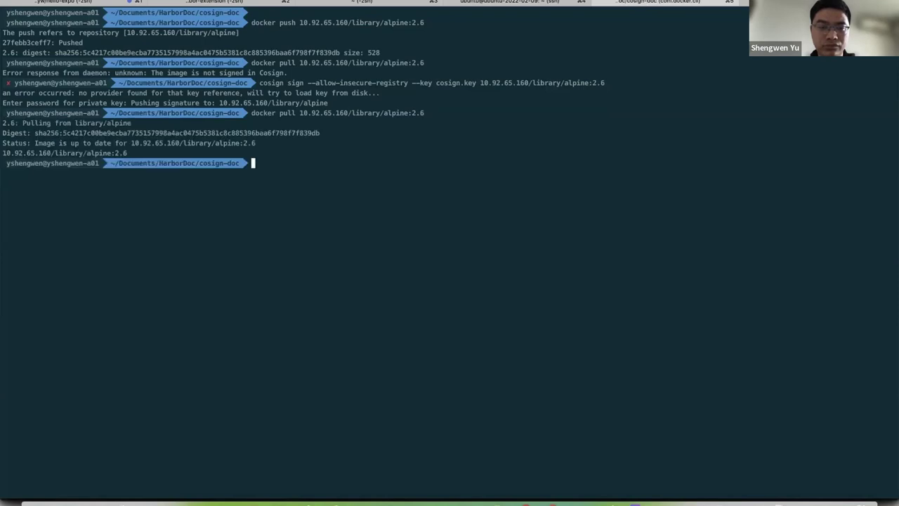
Switch to Firefox, expand the alpine artifact's accessories and run a vulnerability scan on the artifact
key("super+Tab")
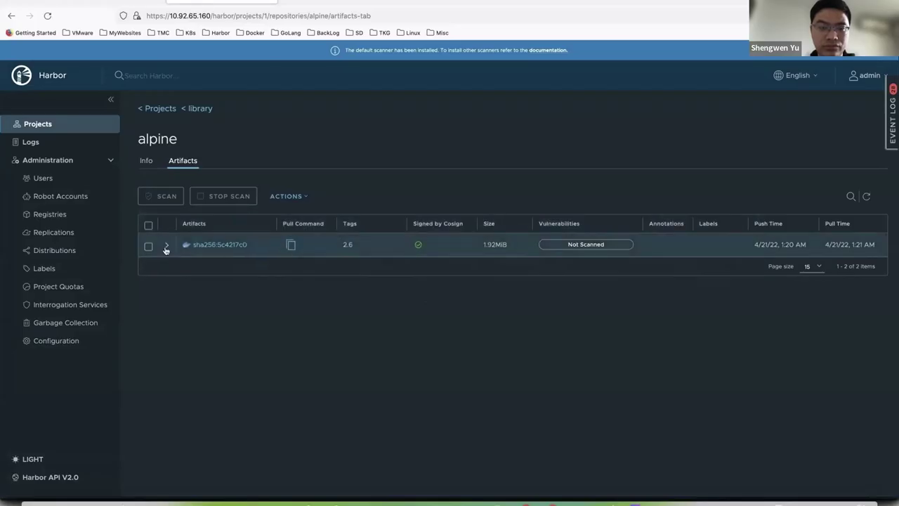
left_click(166, 245)
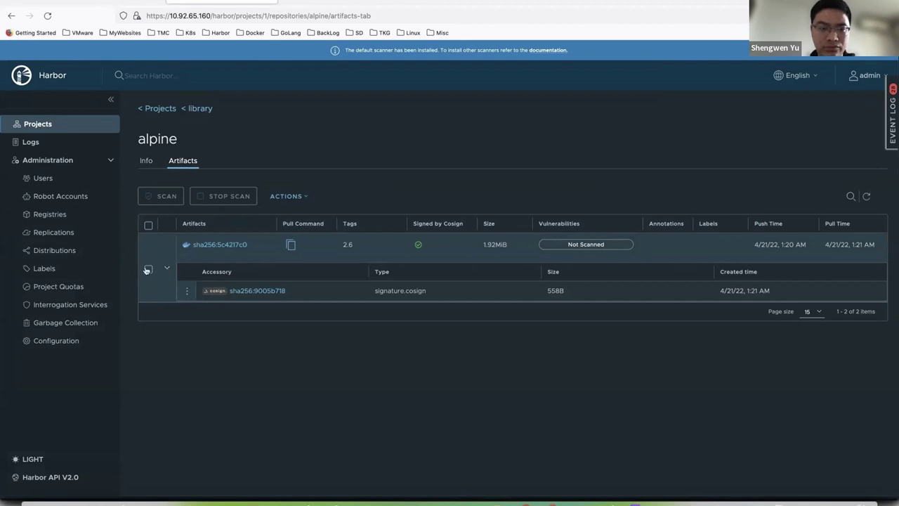
left_click(147, 270)
left_click(169, 198)
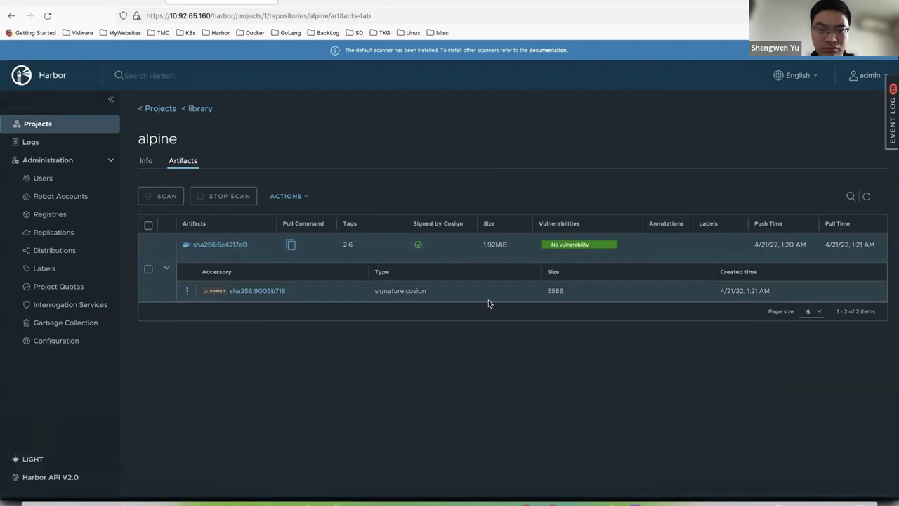
left_click(187, 293)
left_click(205, 292)
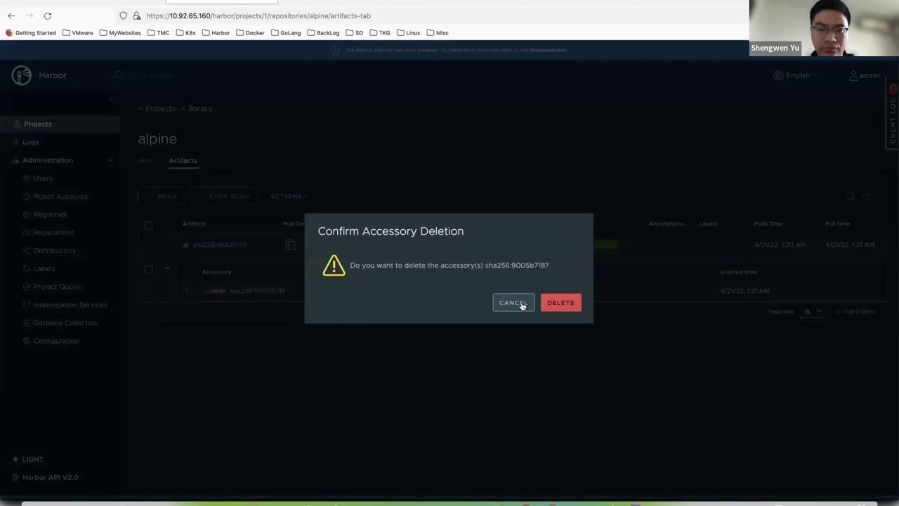
left_click(522, 305)
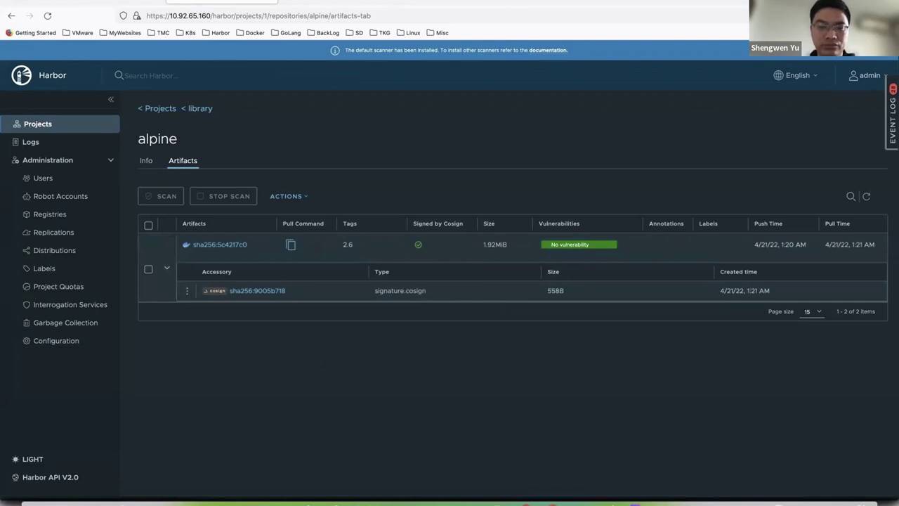
Examine the library project's tag retention rule for alpine in its edit form, leaving without saving
left_click(200, 109)
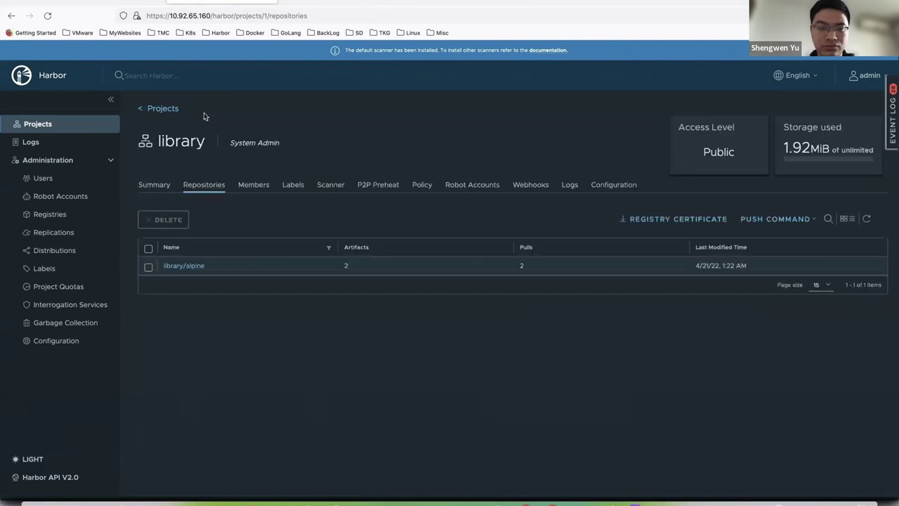
left_click(421, 185)
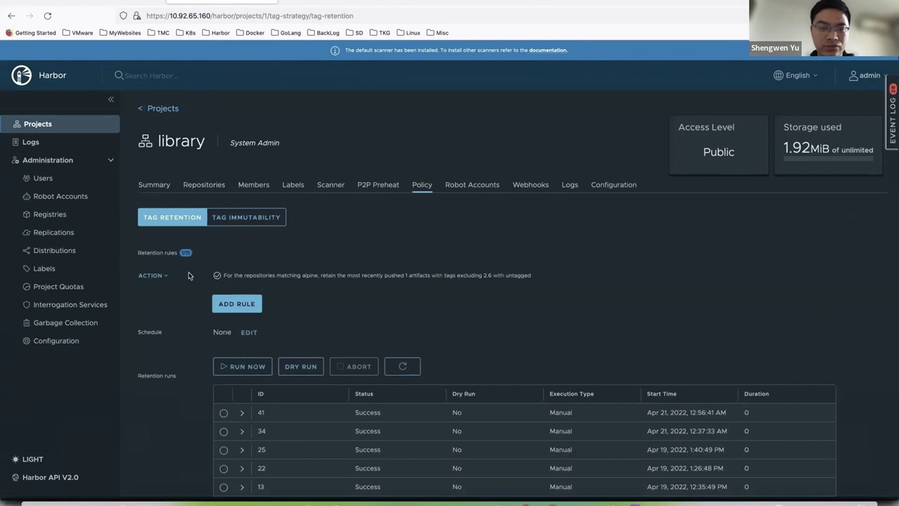
left_click(166, 276)
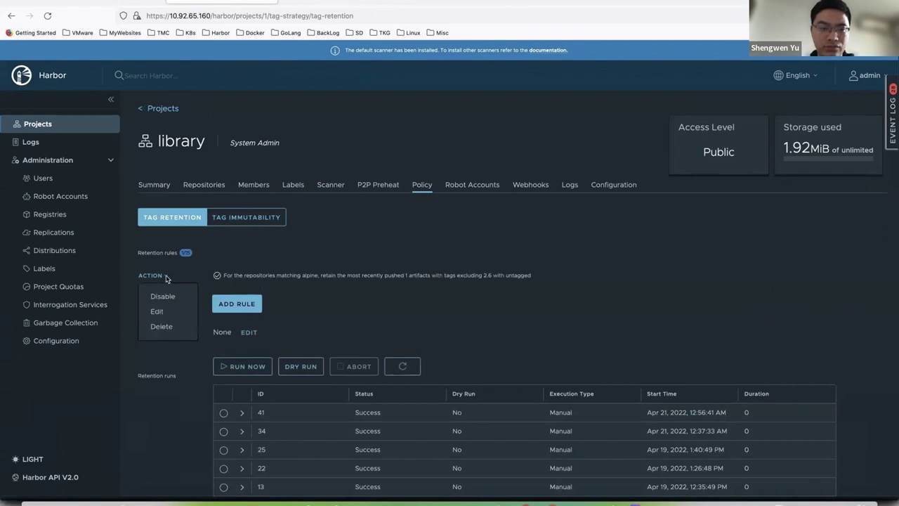
left_click(161, 313)
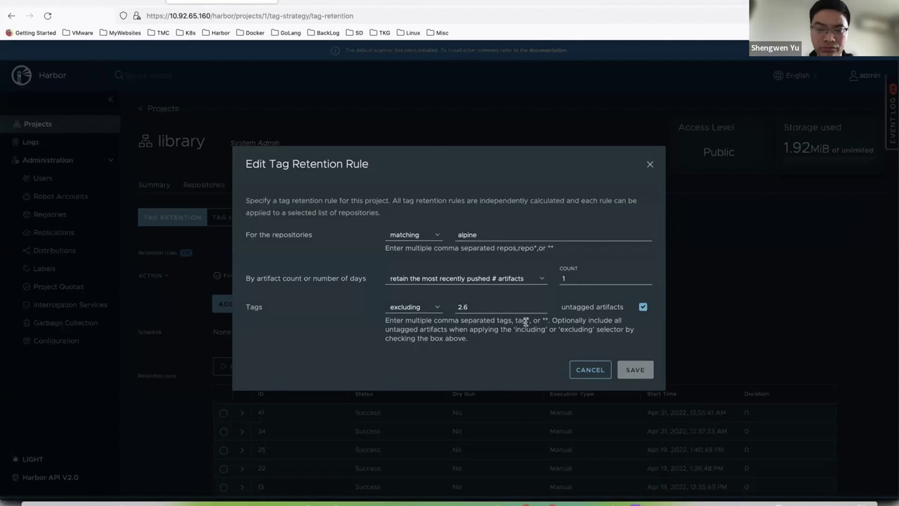
left_click(595, 369)
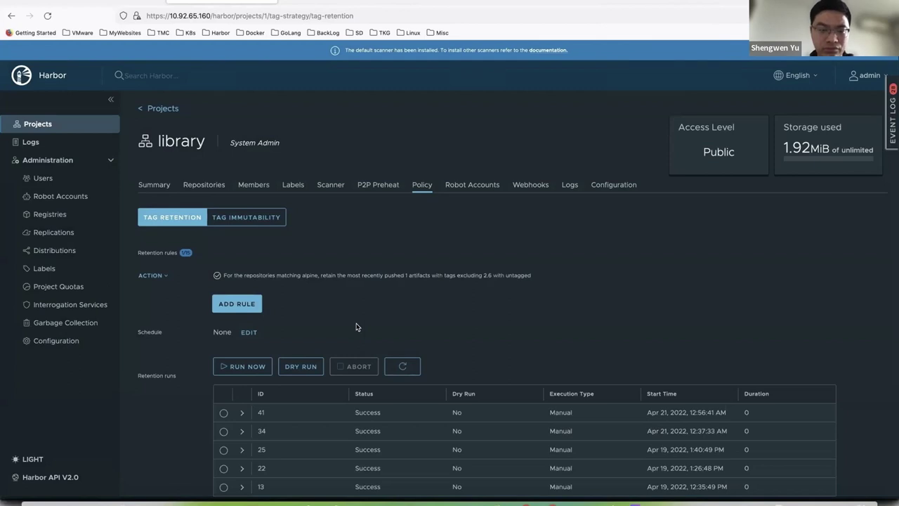
Run the library project's tag retention policy as a real run and check the artifacts in the alpine repository
left_click(260, 367)
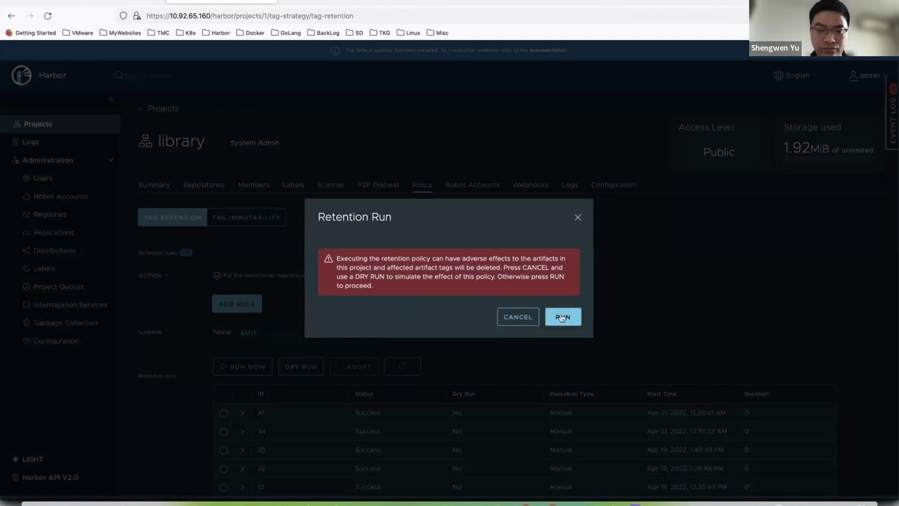
left_click(564, 320)
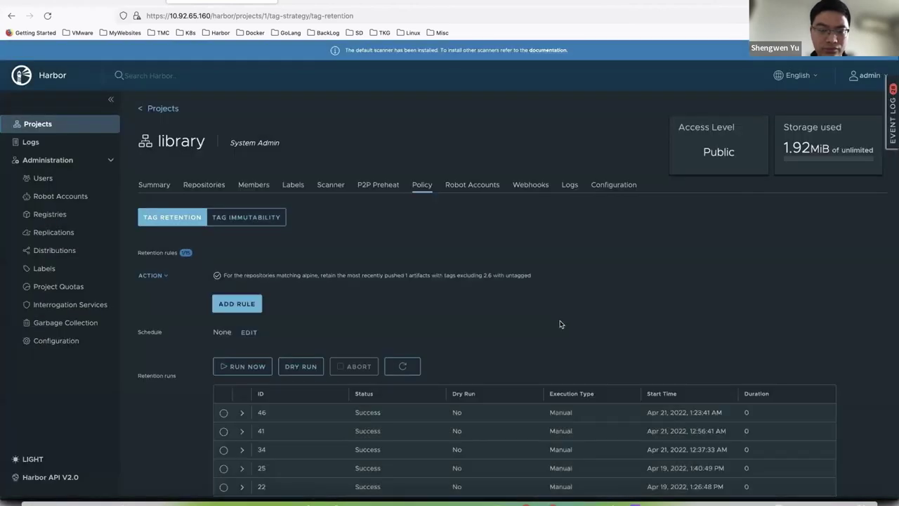
left_click(204, 187)
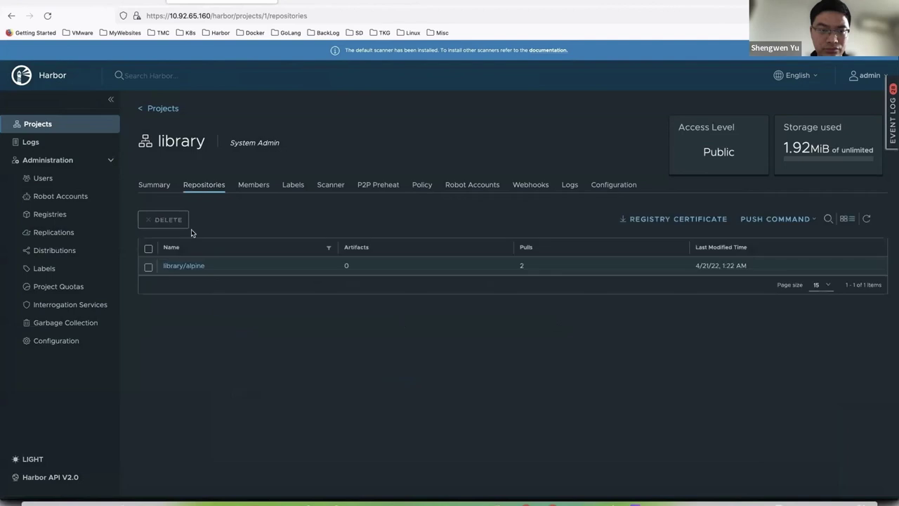
left_click(184, 266)
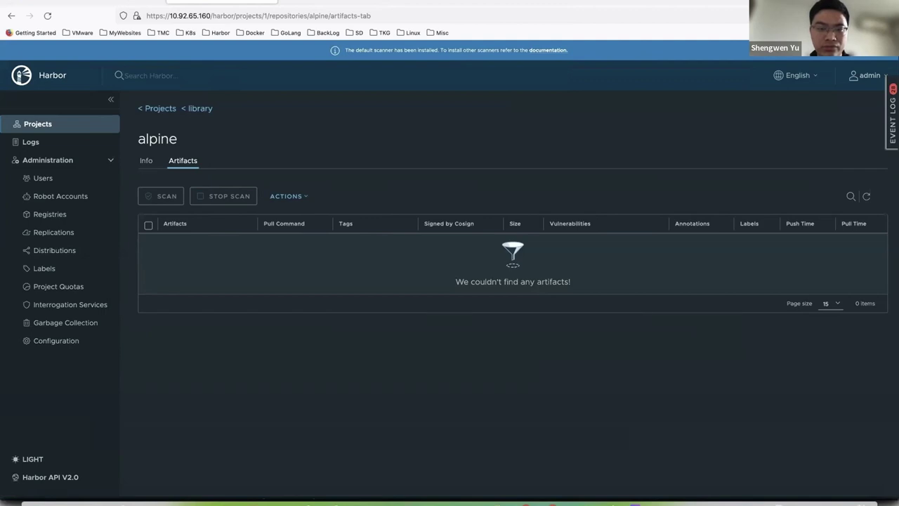
Switch to iTerm's ubuntu SSH session, list the /data/registry/ tree and examine the alpine blobs, manifests and tags stored there
key("super+Tab")
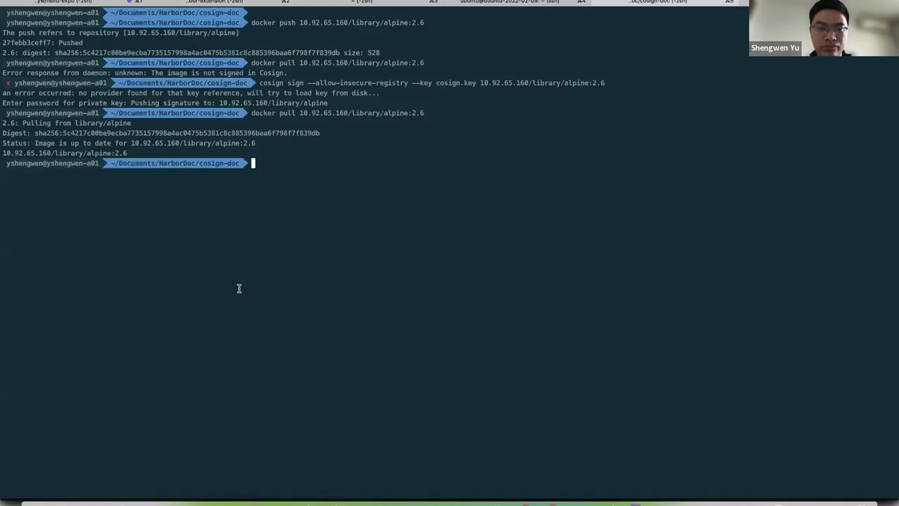
key("super+4")
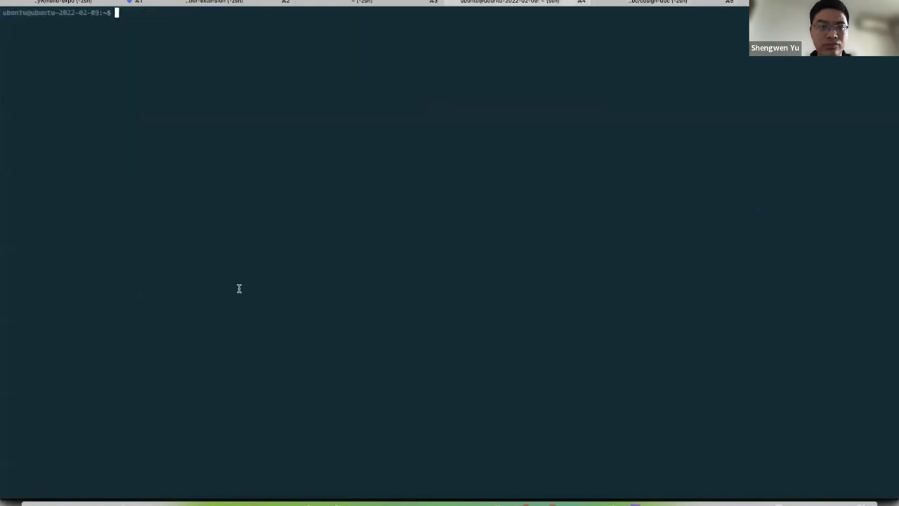
type("tree /data/registry/")
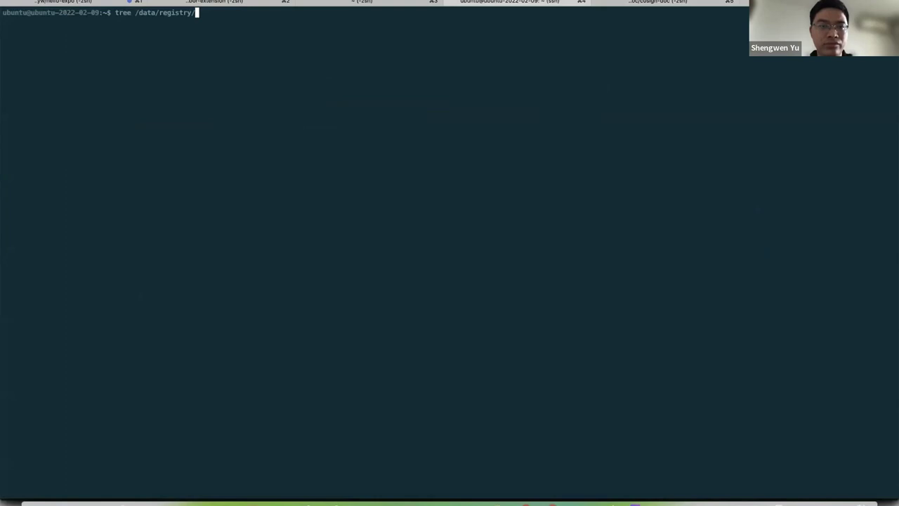
key("Return")
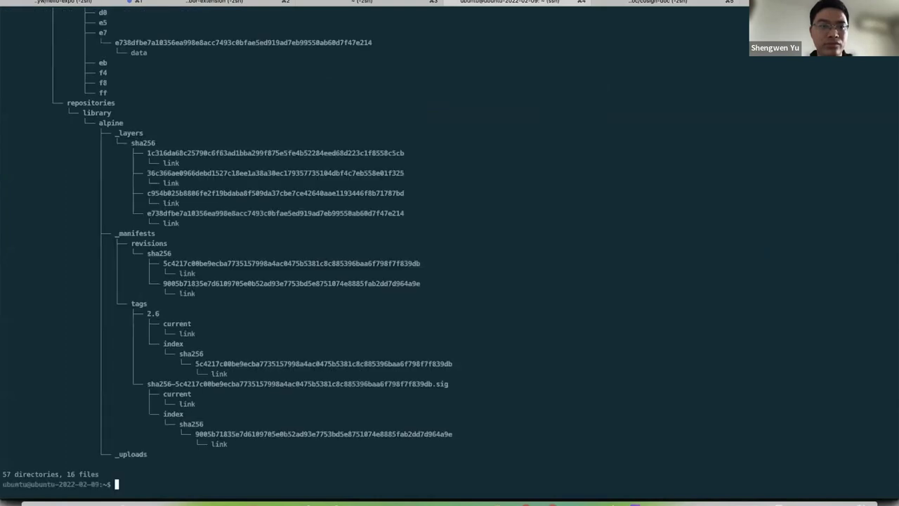
scroll(449, 253, "up", 3)
scroll(115, 169, "up", 3)
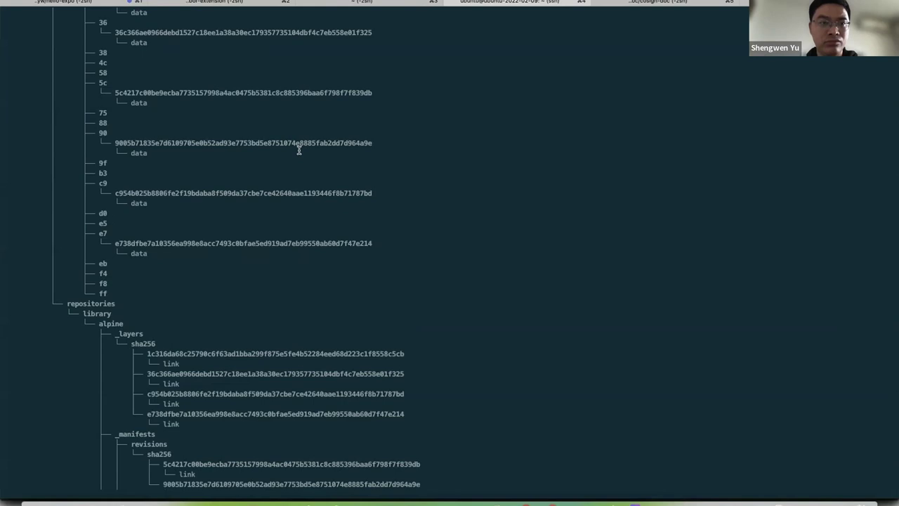
type("v")
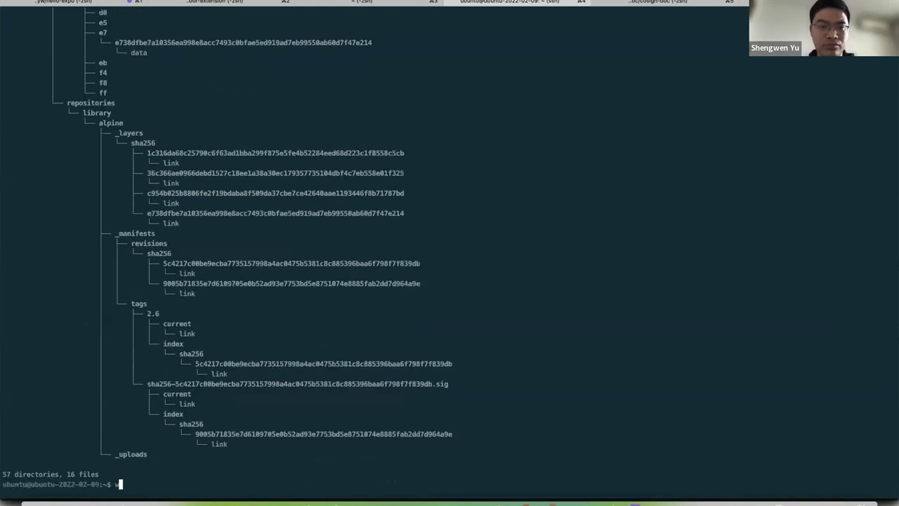
key("BackSpace")
Switch to Firefox, run garbage collection with untagged artifacts allowed, and open the log of the newest run
key("super+Tab")
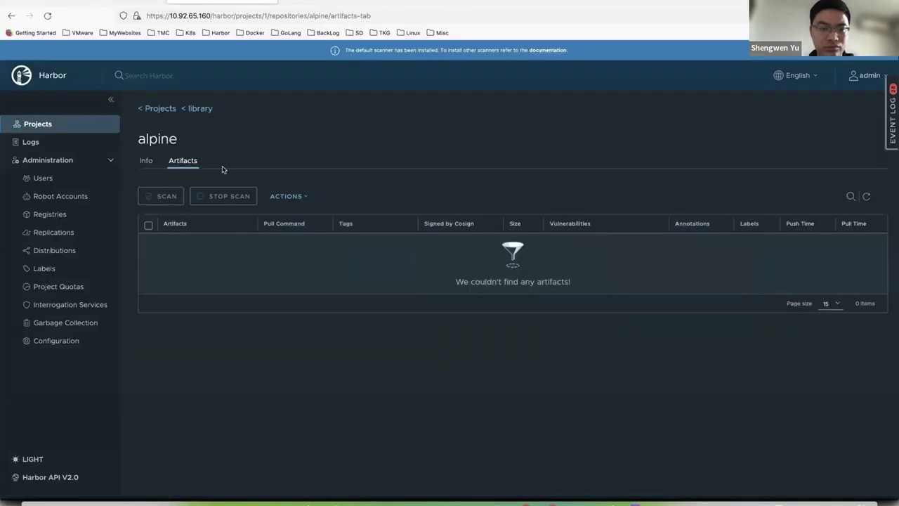
left_click(70, 323)
left_click(247, 215)
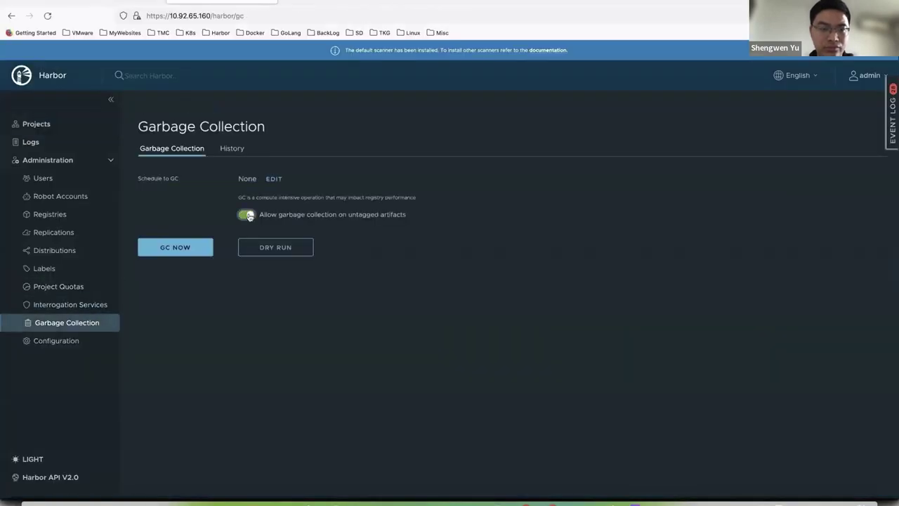
left_click(196, 247)
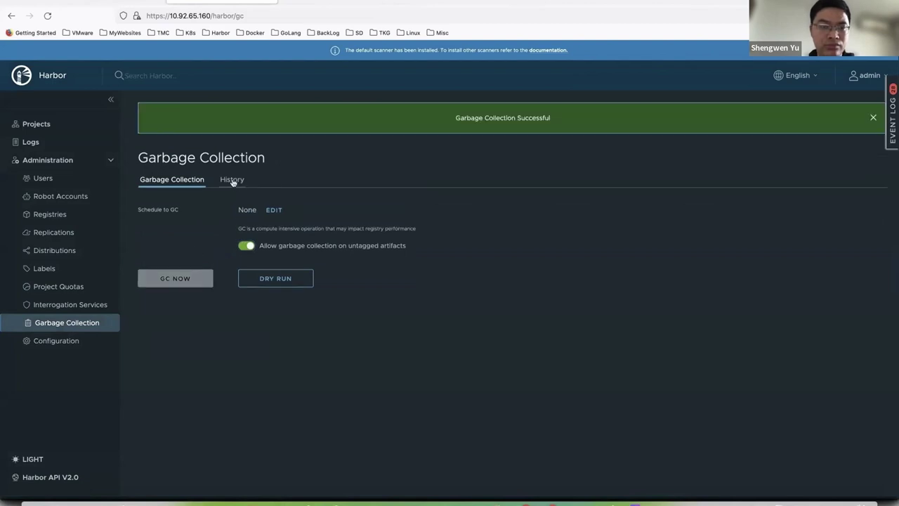
left_click(232, 179)
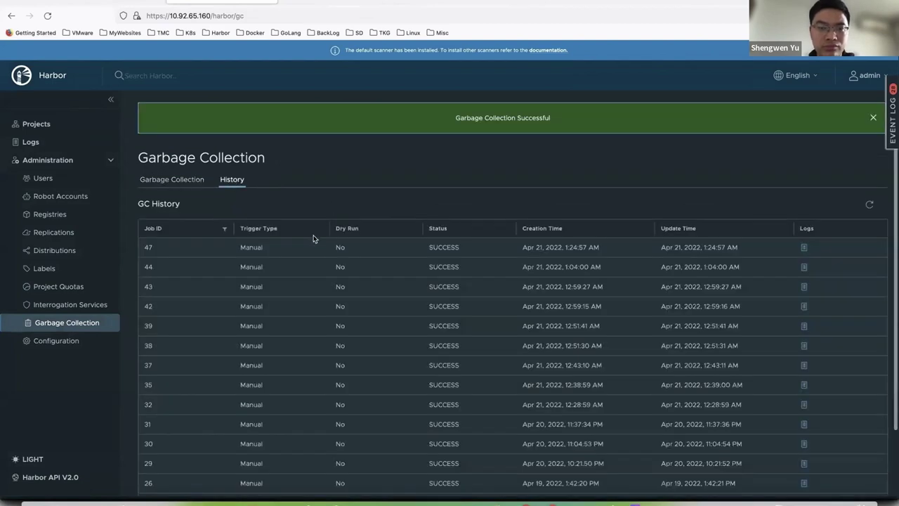
left_click(804, 247)
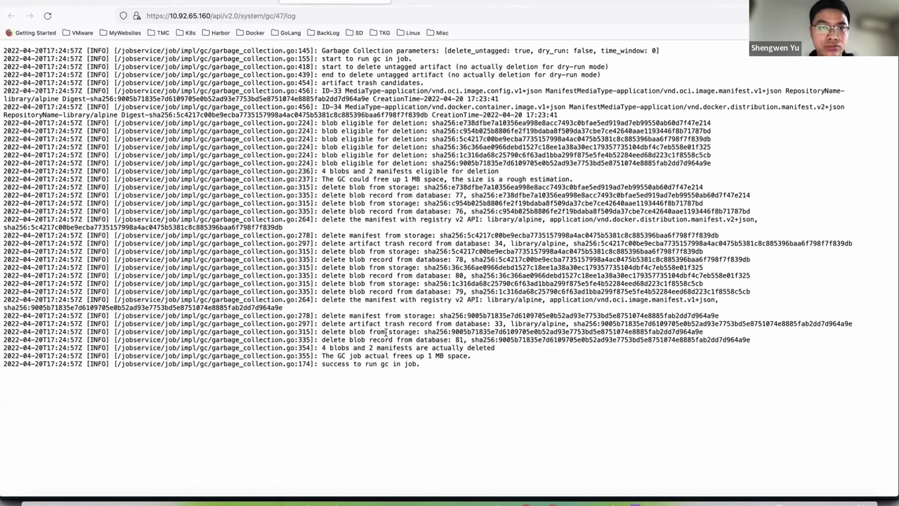
Switch to iTerm and list the /data/registry/ tree again to check the storage after garbage collection
key("super+Tab")
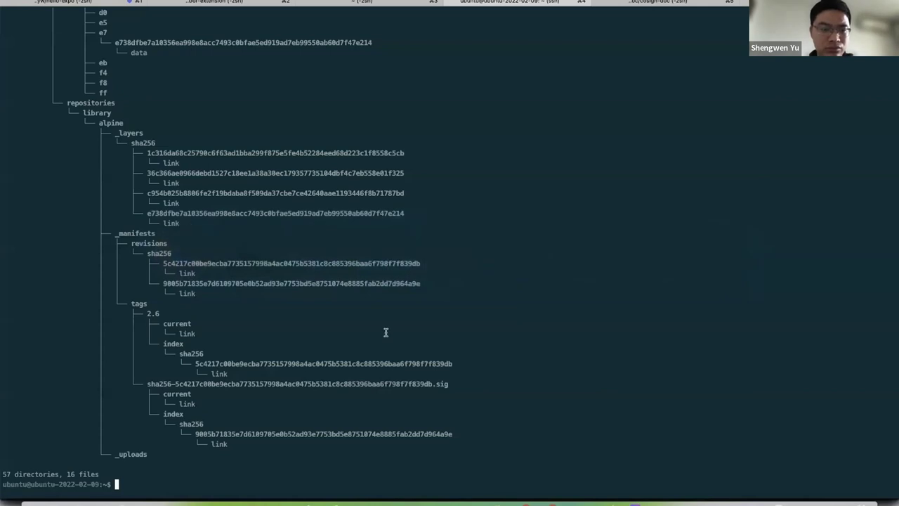
key("Up")
key("Return")
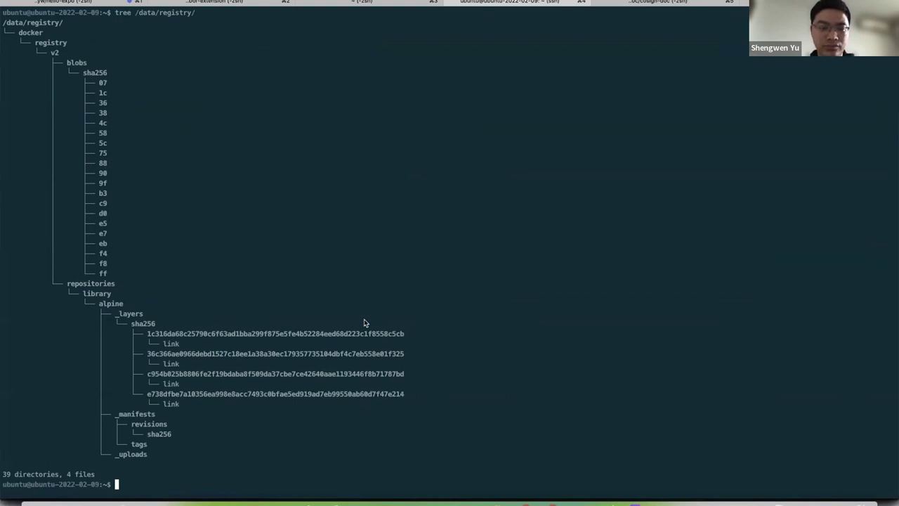
Switch to Firefox, close the garbage collection log and check the library repositories of the Harbor instance at 10.92.72.137
key("super+Tab")
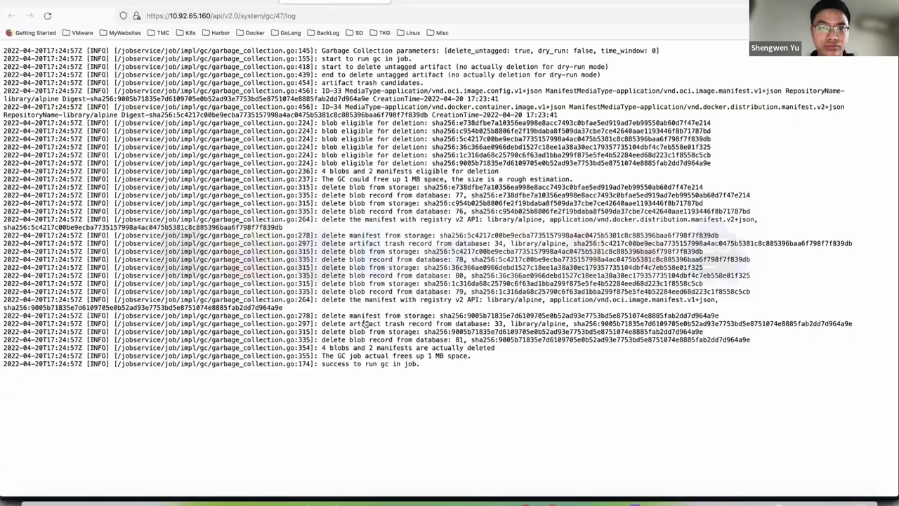
key("super+w")
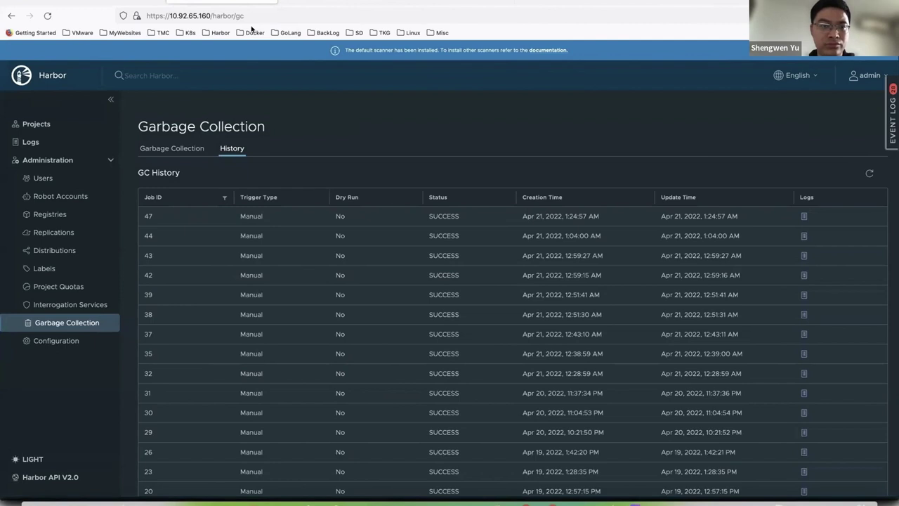
left_click(420, 2)
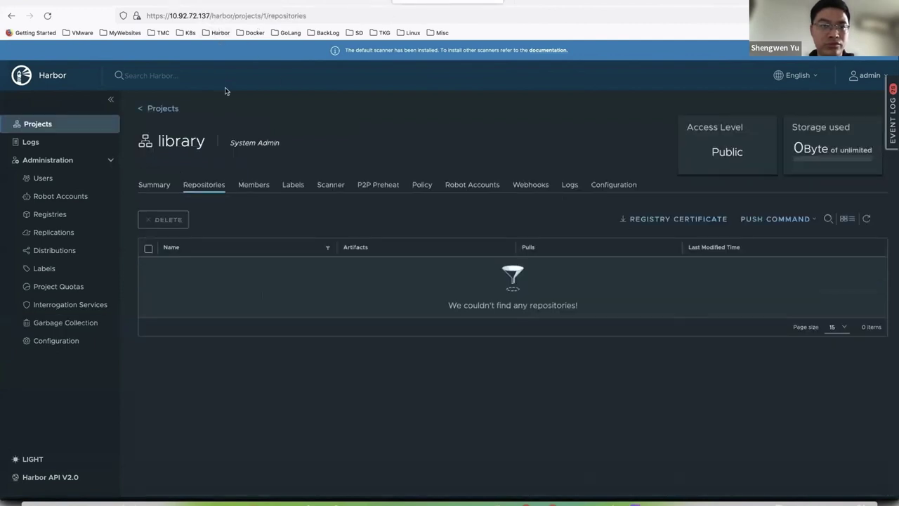
left_click(223, 2)
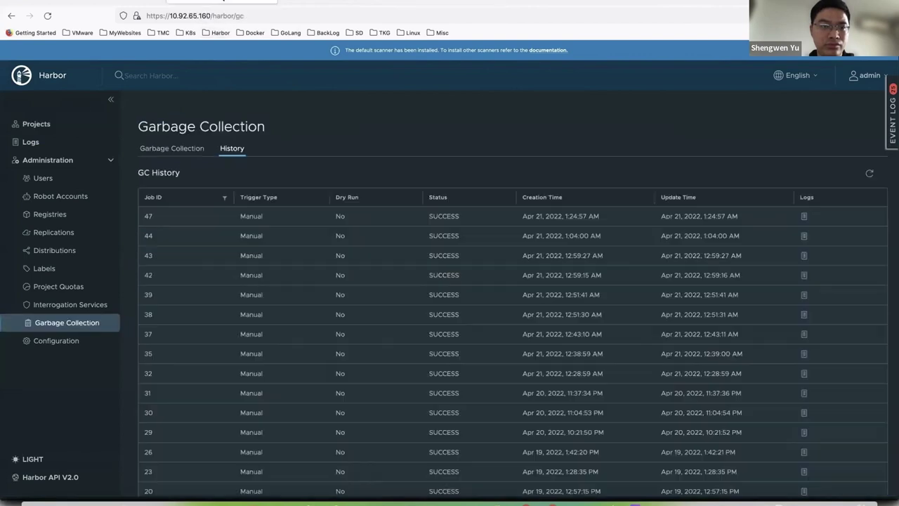
On the 10.92.65.160 instance, check the registry endpoints and the repositories of the library project
left_click(83, 222)
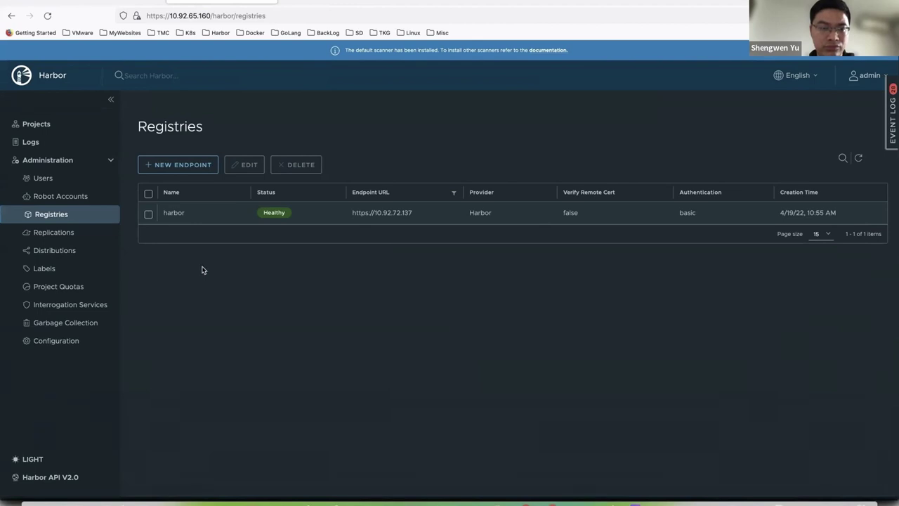
left_click(77, 126)
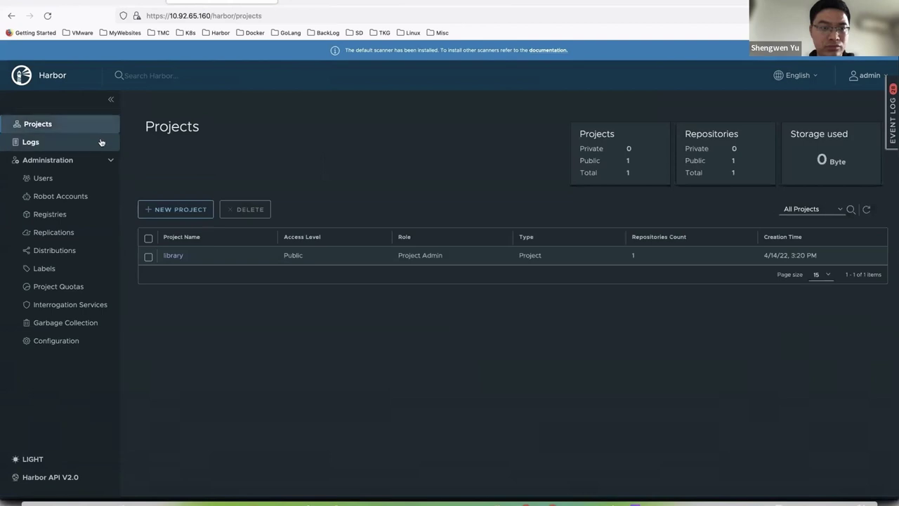
left_click(174, 258)
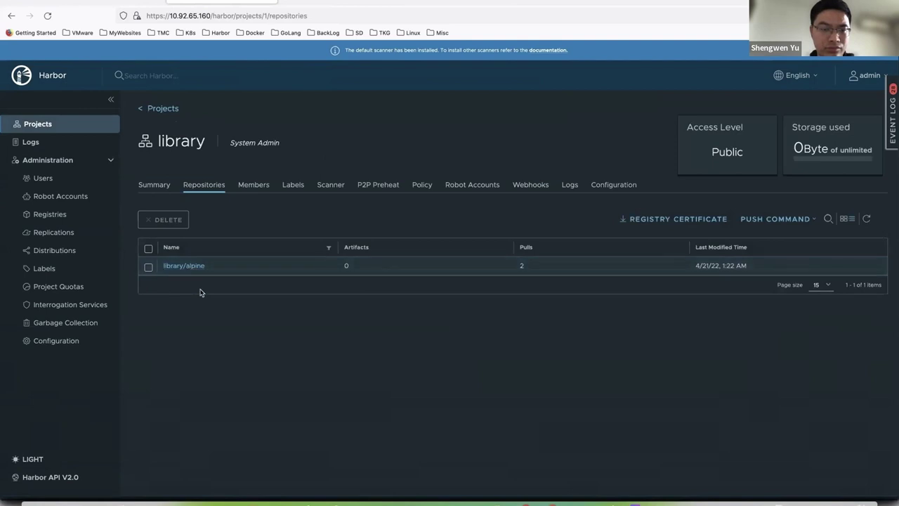
Switch to iTerm's cosign-doc session and push the image 10.92.65.160/library/alpine:2.6 with docker
key("super+Tab")
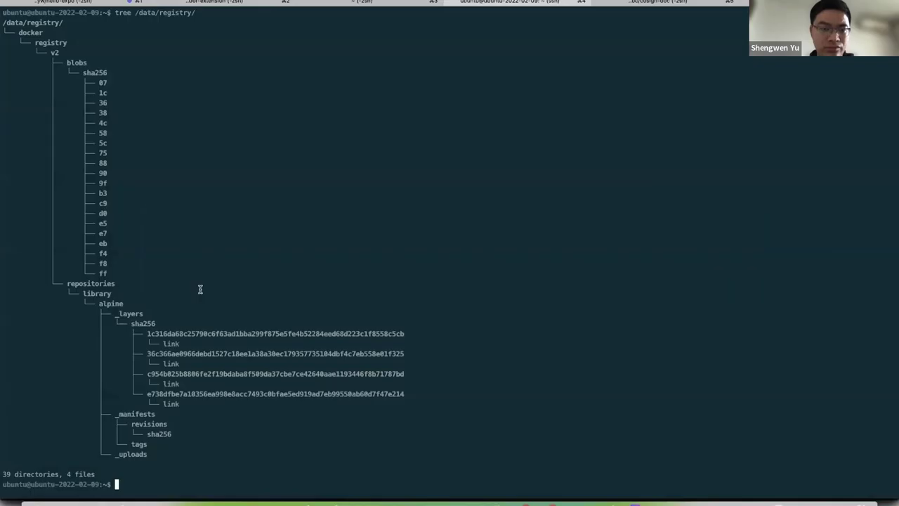
key("super+5")
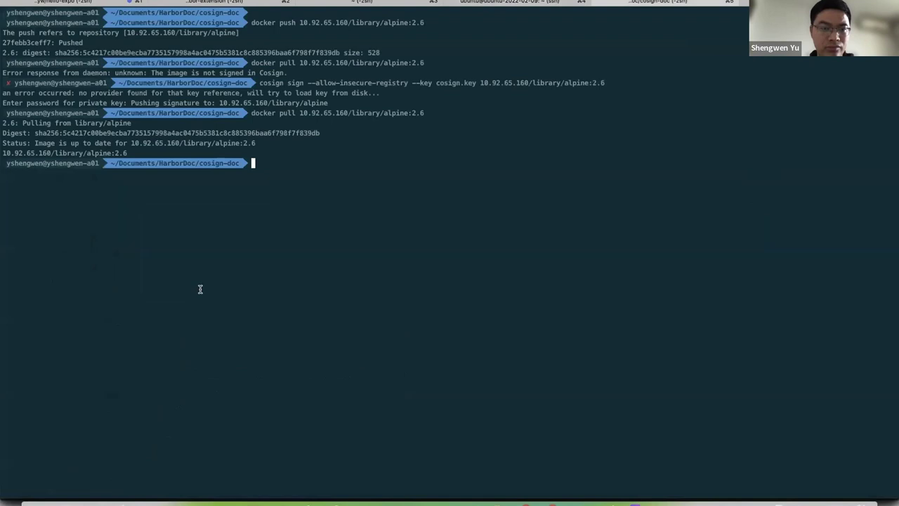
key("ctrl+r")
type("dockerpus")
key("BackSpace")
key("BackSpace")
key("BackSpace")
type("push")
key("Return")
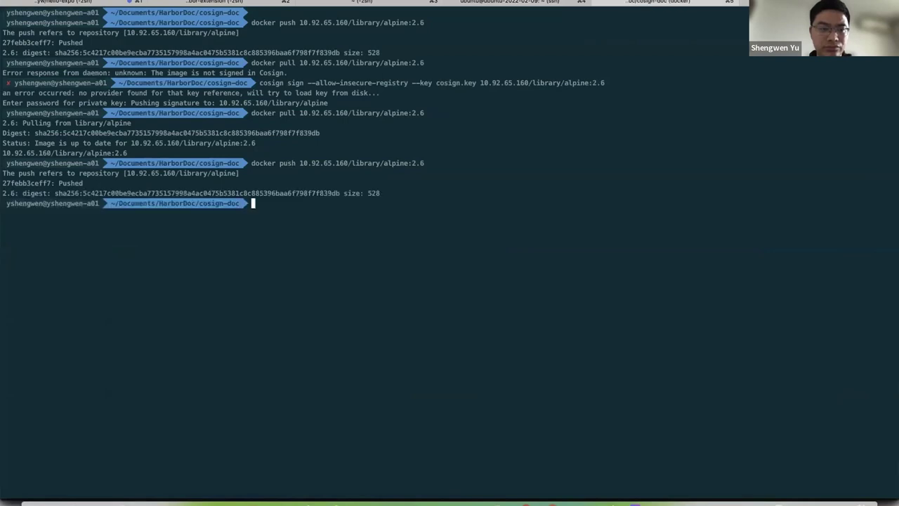
Sign 10.92.65.160/library/alpine:2.6 using cosign with --allow-insecure-registry and the key cosign.key, submitting the private key password
key("ctrl+r")
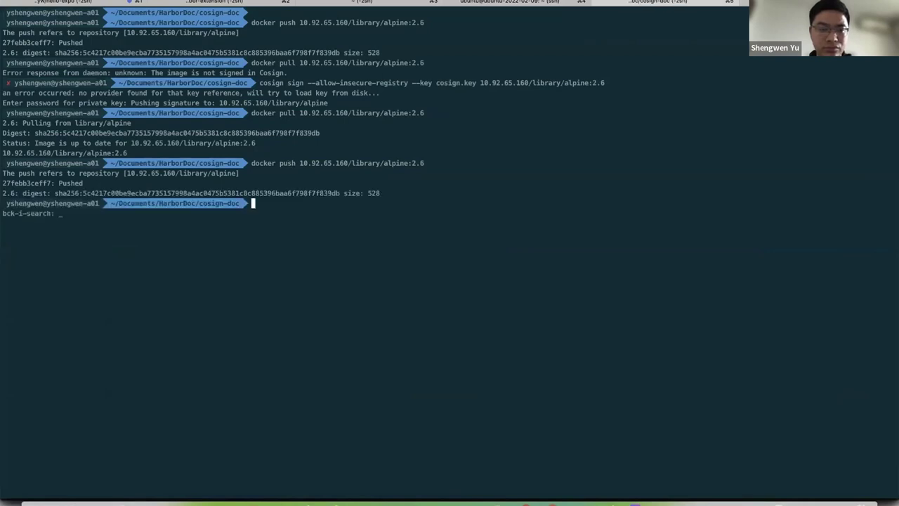
type("c")
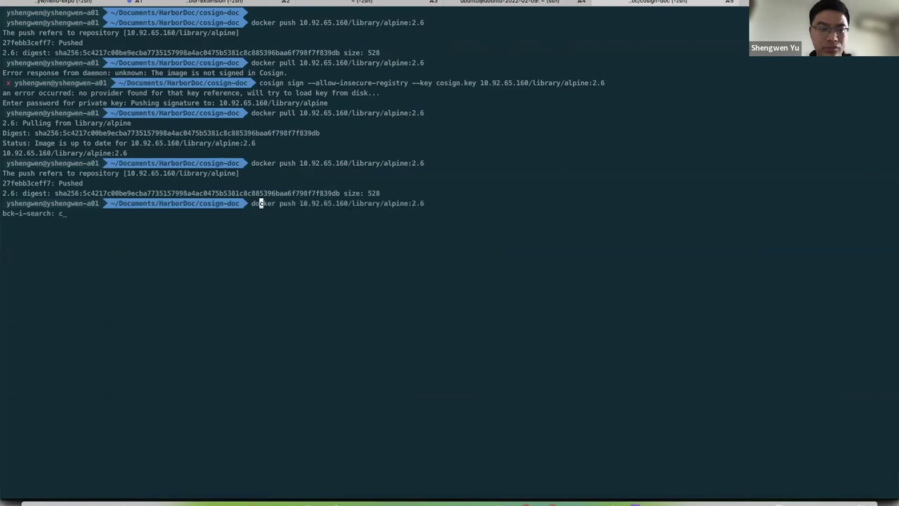
type("osign")
key("Return")
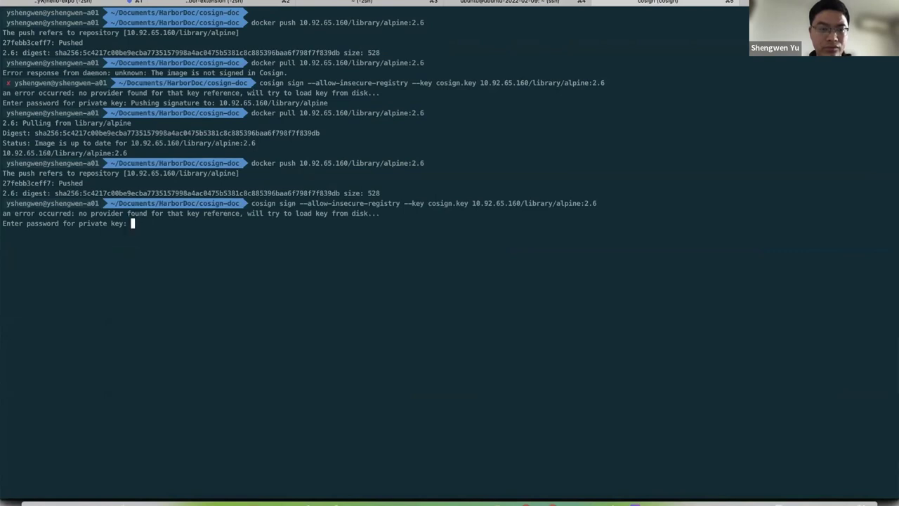
key("Return")
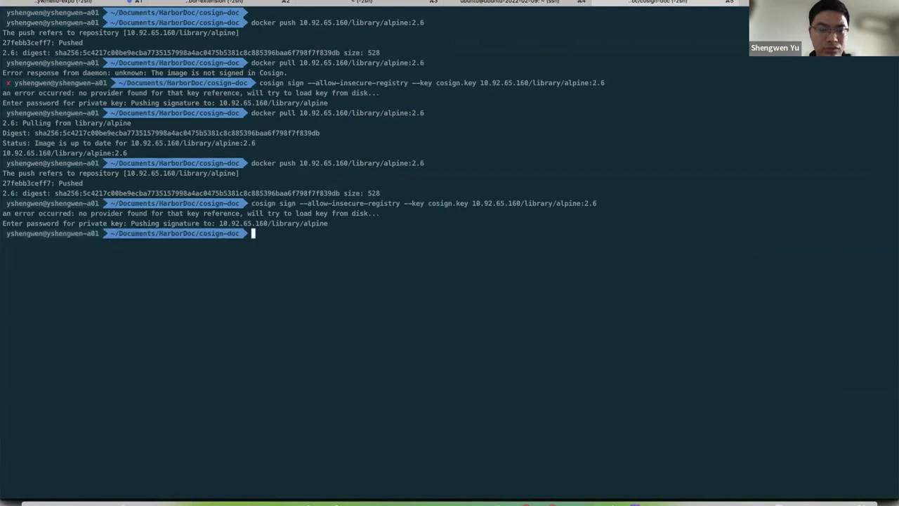
Switch to Firefox, reload the library repositories and check the accessories of the alpine 2.6 artifact
key("super+Tab")
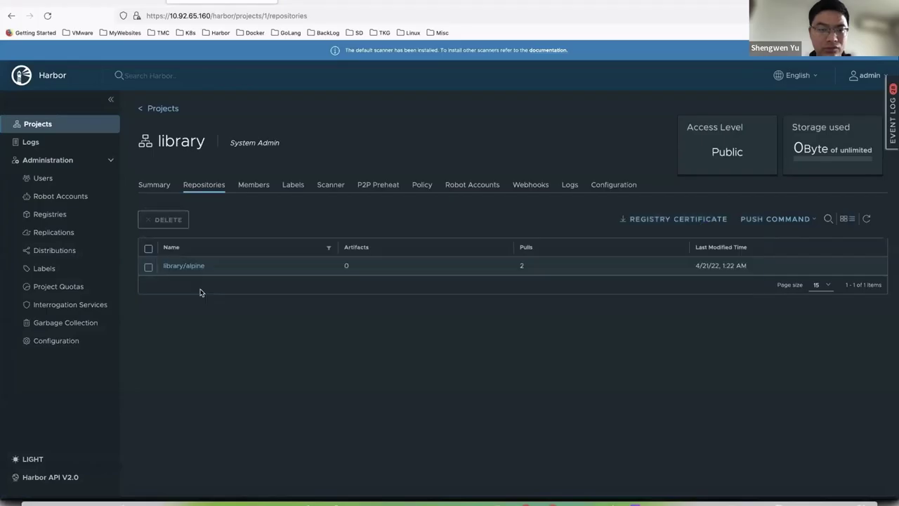
key("super+l")
key("Return")
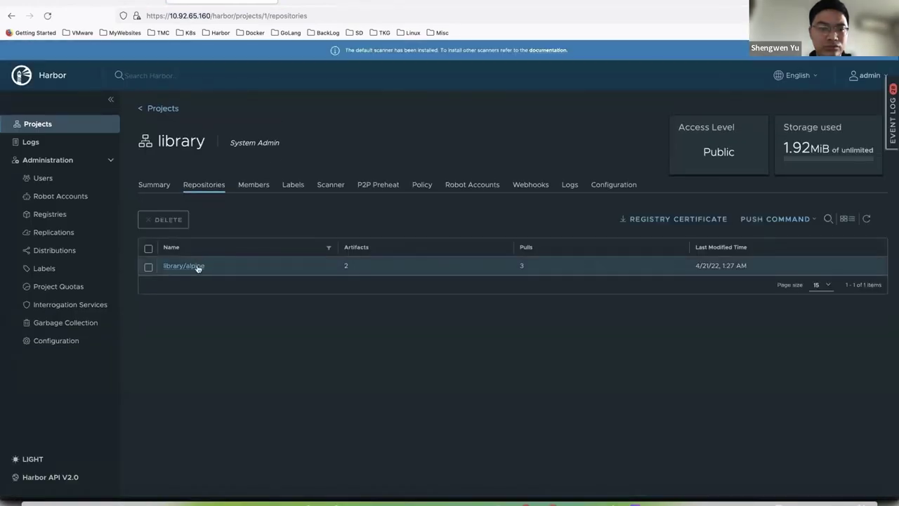
left_click(198, 267)
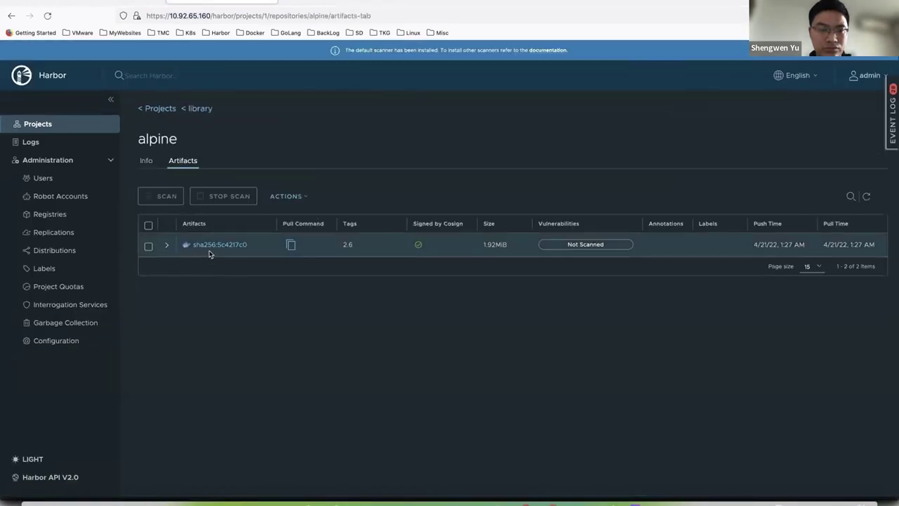
left_click(166, 245)
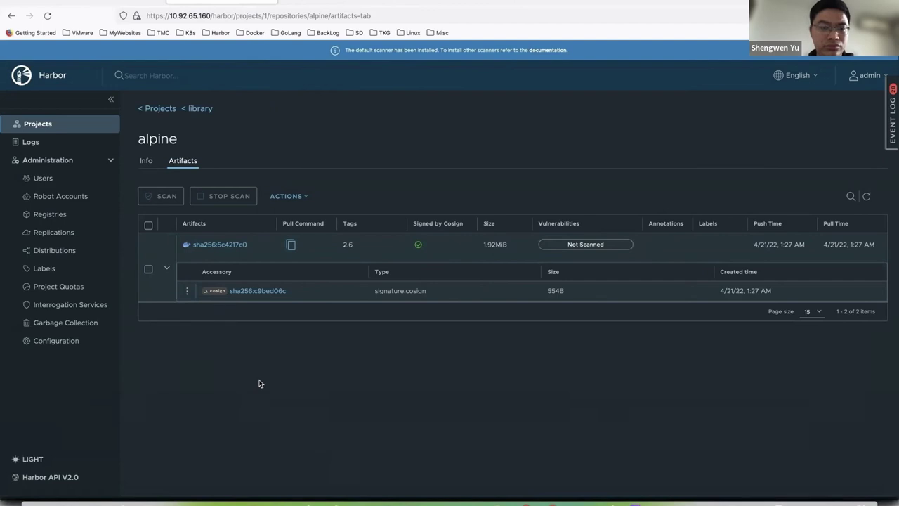
Review the registry endpoints and the settings of the push-based replication rule without changing them
left_click(81, 218)
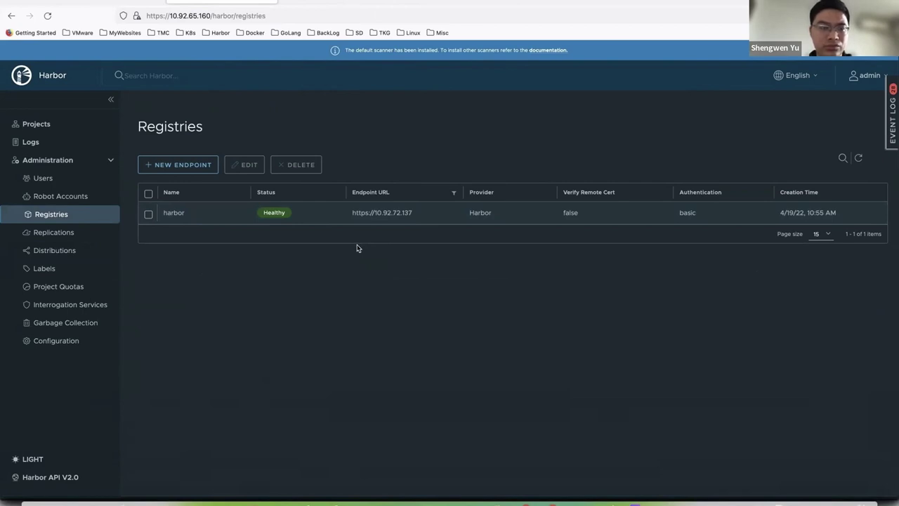
left_click(88, 236)
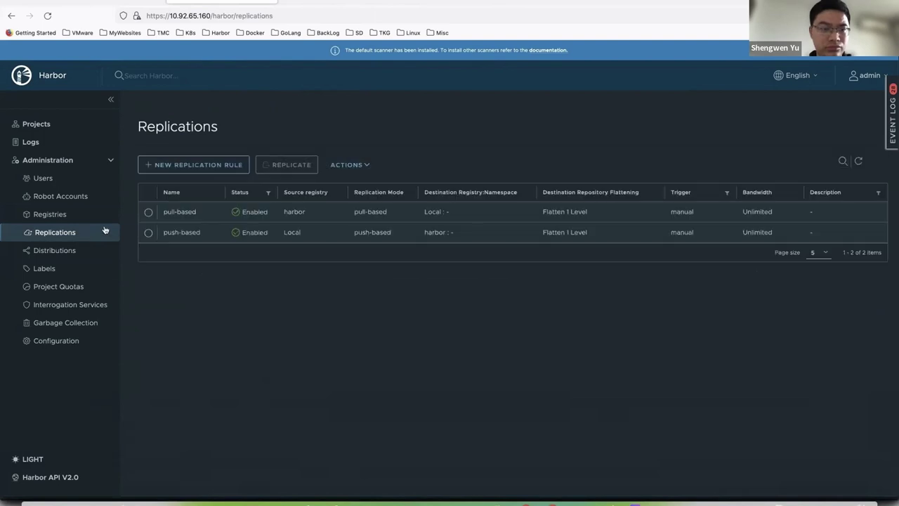
left_click(148, 232)
left_click(346, 167)
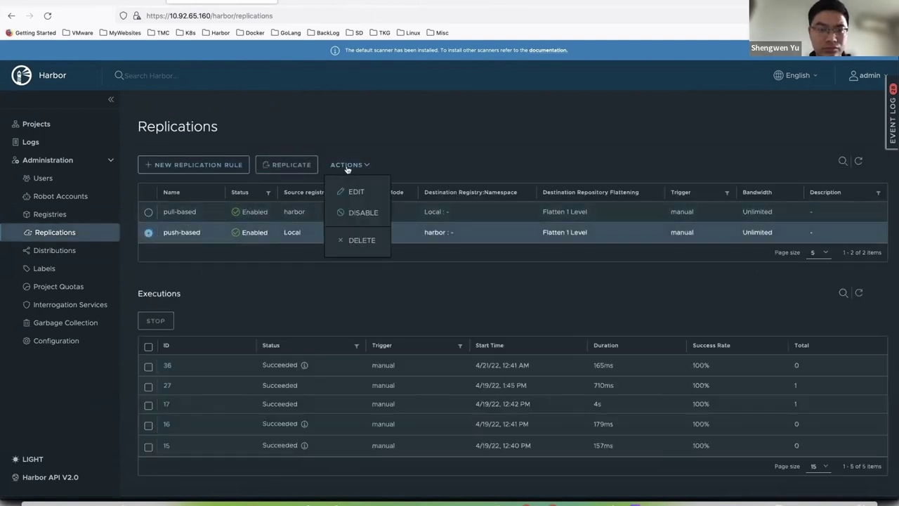
left_click(356, 194)
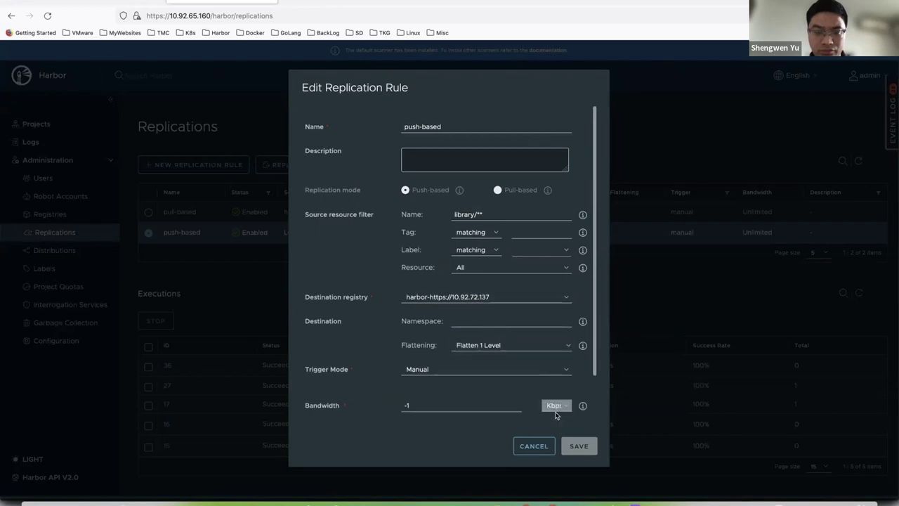
left_click(536, 441)
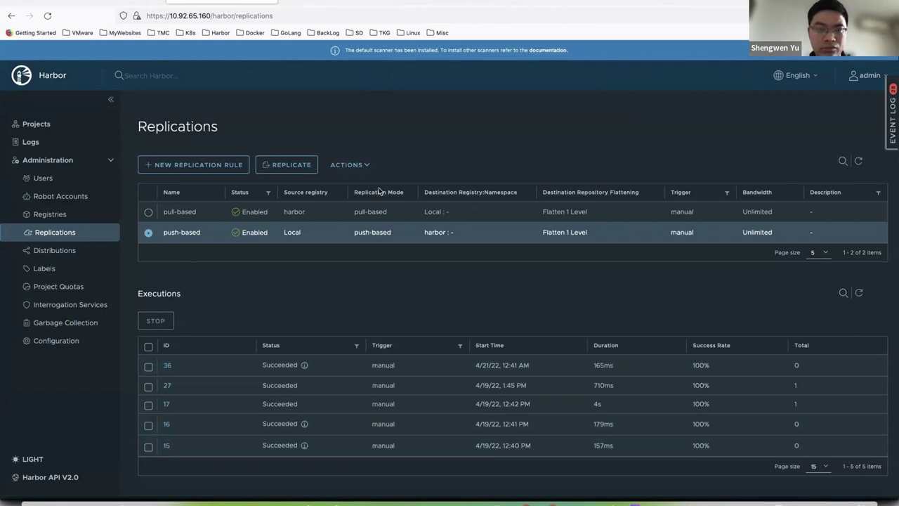
Reload the library project's repositories on the 10.92.72.137 instance and check its contents
left_click(447, 2)
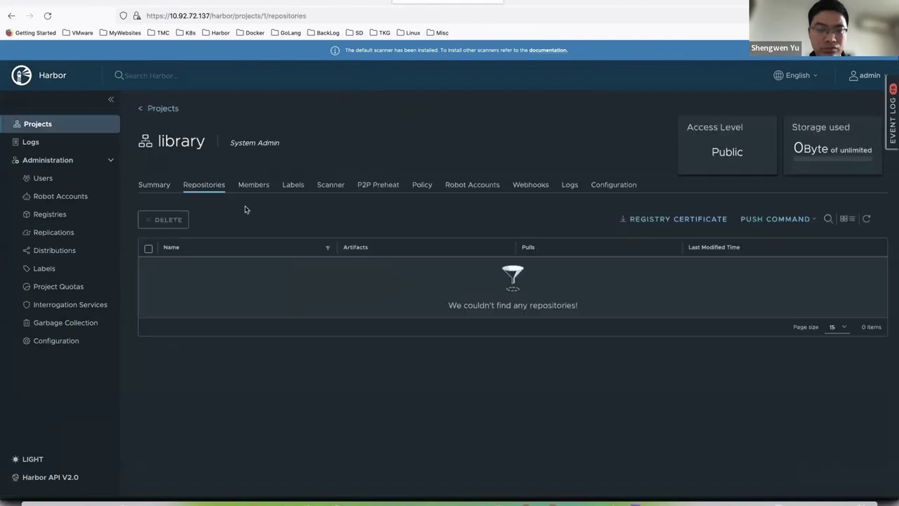
key("super+l")
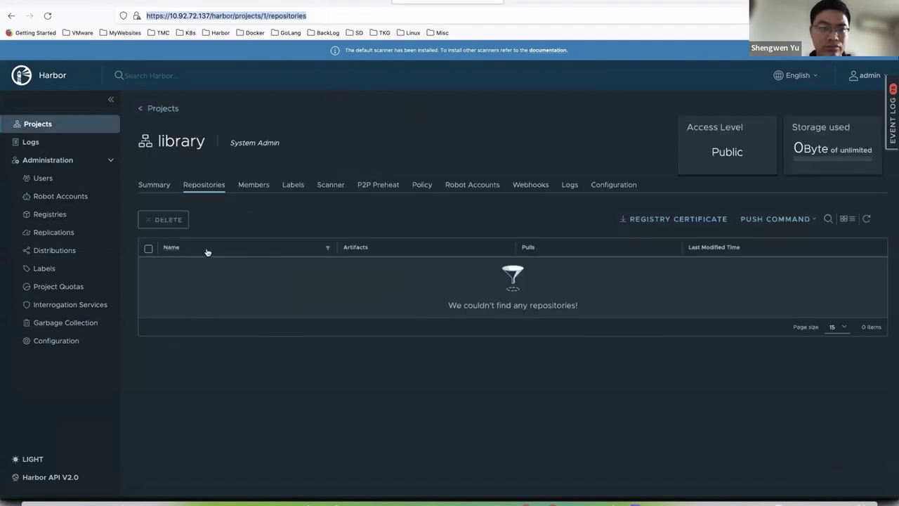
key("Return")
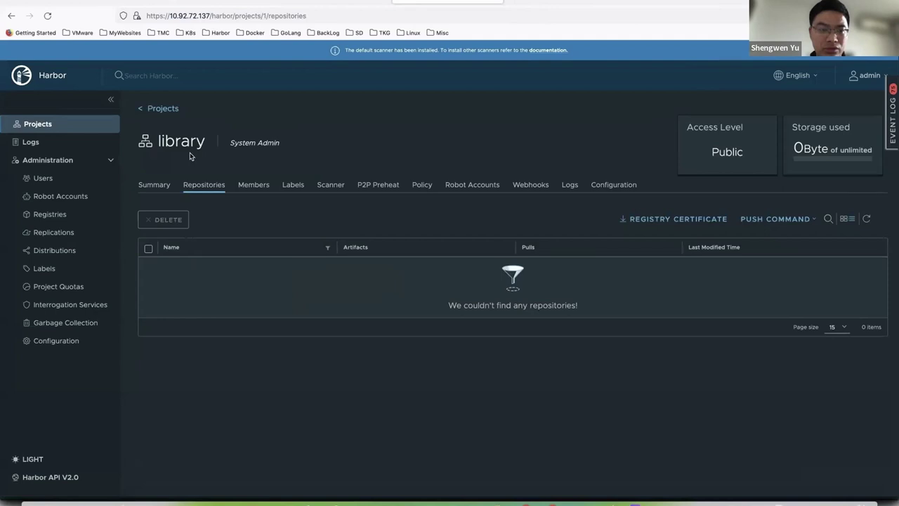
Return to the 10.92.65.160 instance and run the push-based replication rule
left_click(224, 6)
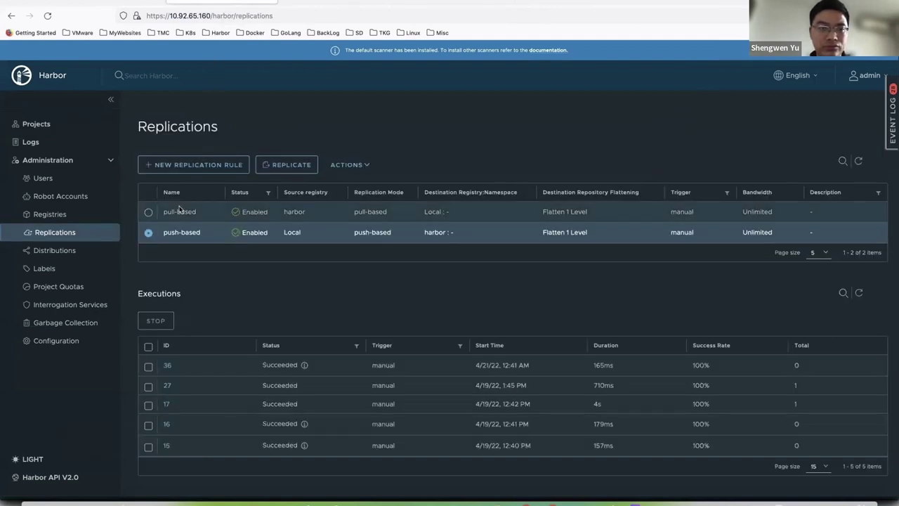
left_click(295, 168)
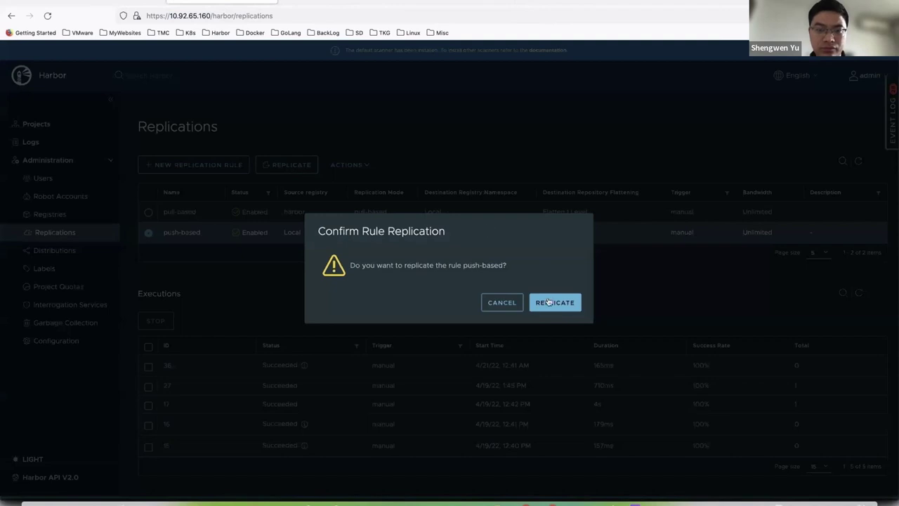
left_click(551, 302)
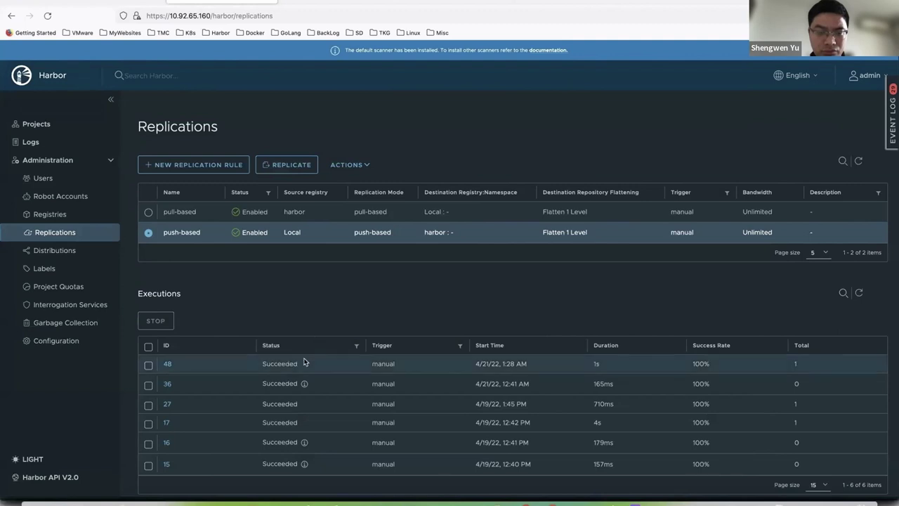
On the 10.92.72.137 instance, reload the library repositories and check the accessories of the replicated alpine 2.6 artifact
left_click(445, 2)
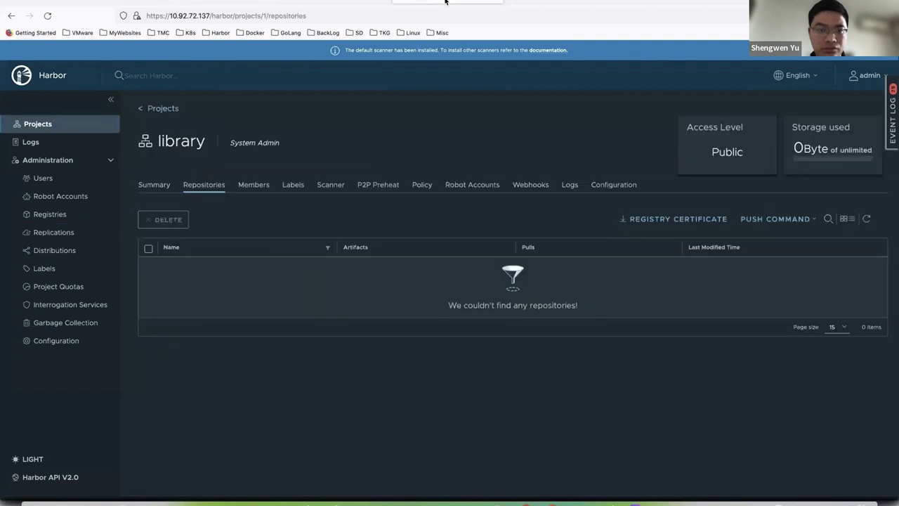
key("Return")
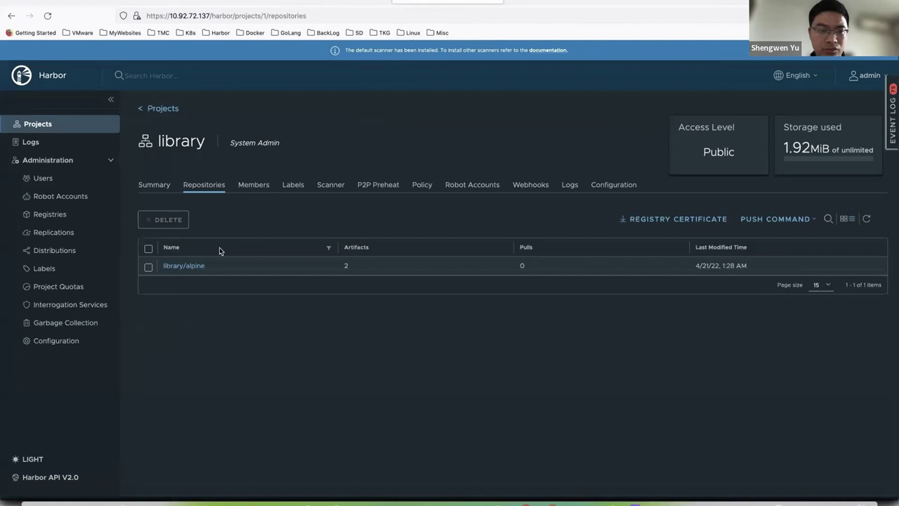
left_click(196, 266)
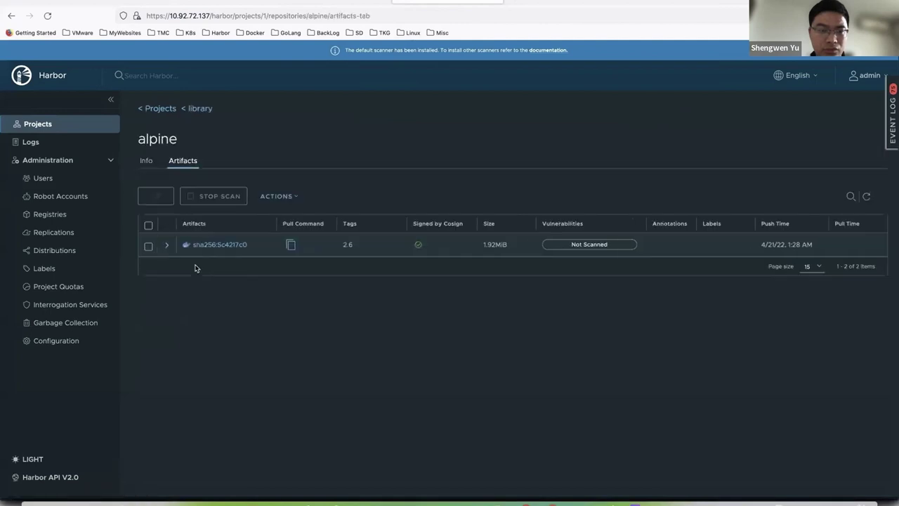
left_click(169, 249)
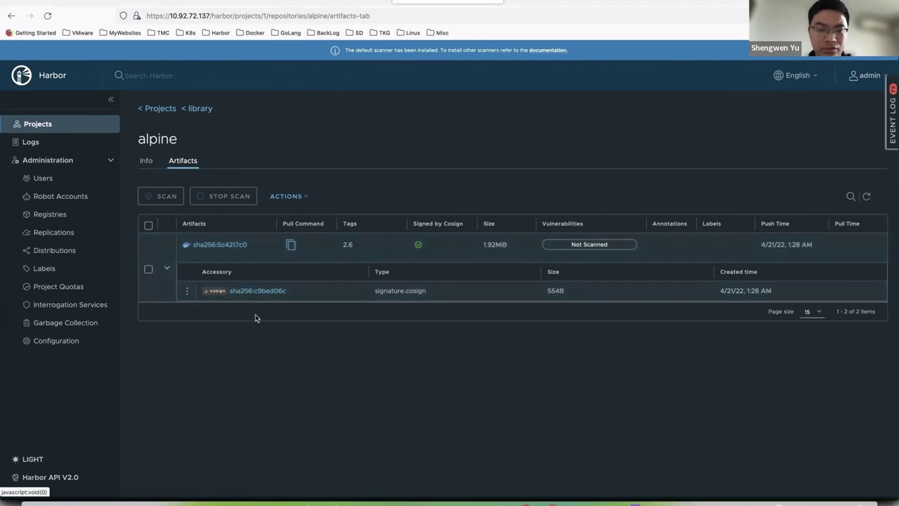
Switch to iTerm and verify 10.92.65.160/library/alpine:2.6 using cosign with --allow-insecure-registry and the key cosign.pub
key("super+Tab")
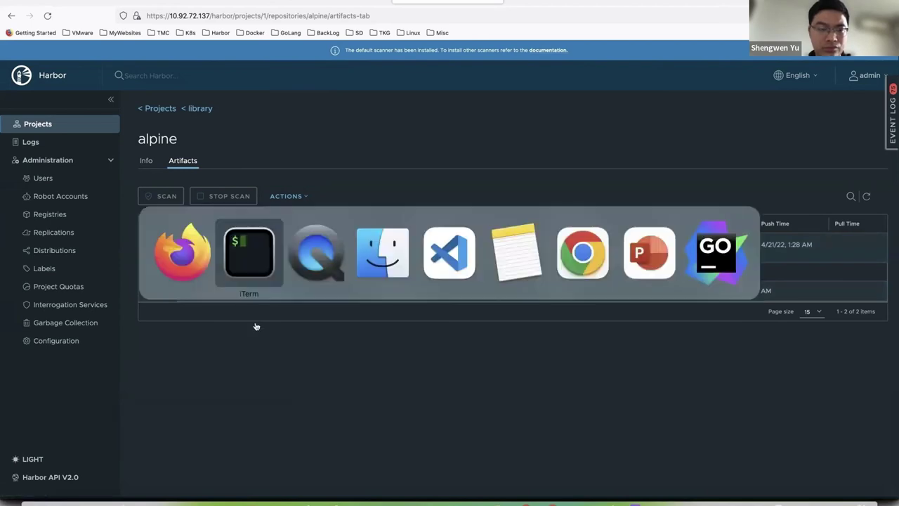
key("Return")
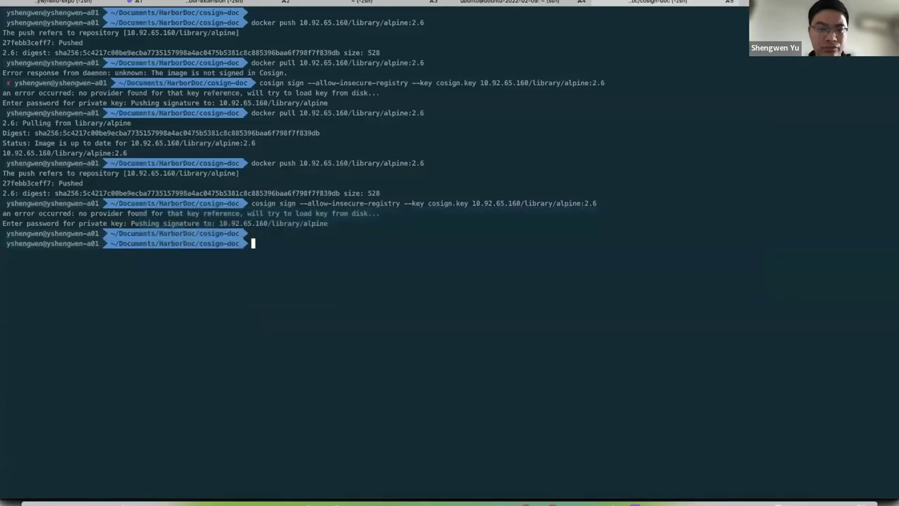
key("ctrl+r")
type("cosign ")
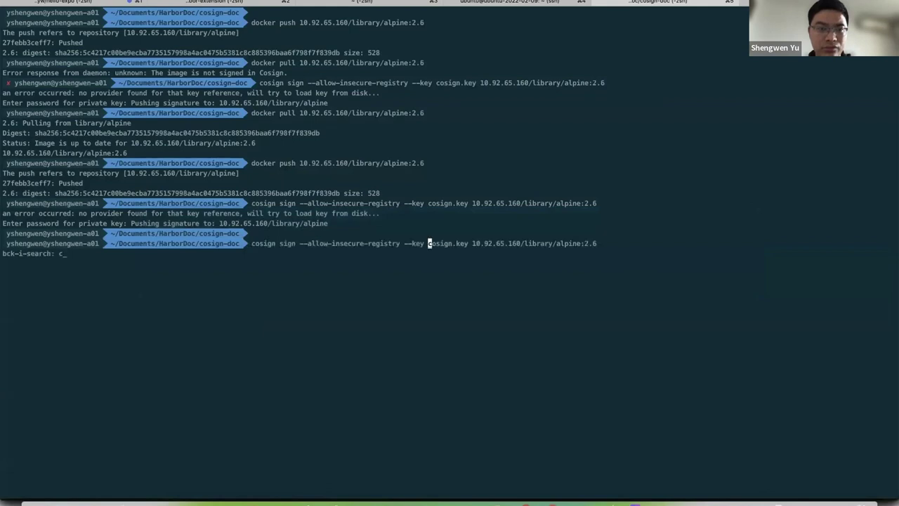
type("sig")
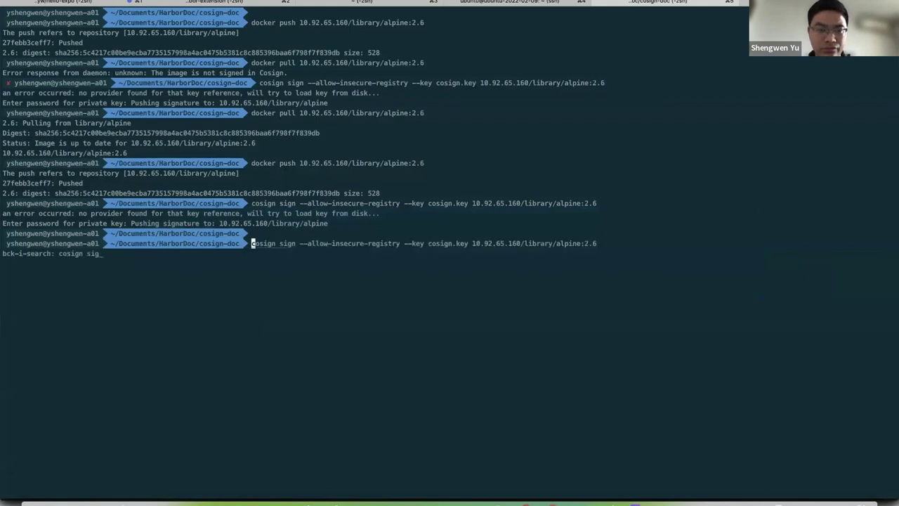
key("BackSpace")
key("BackSpace")
key("BackSpace")
type("ver")
key("Return")
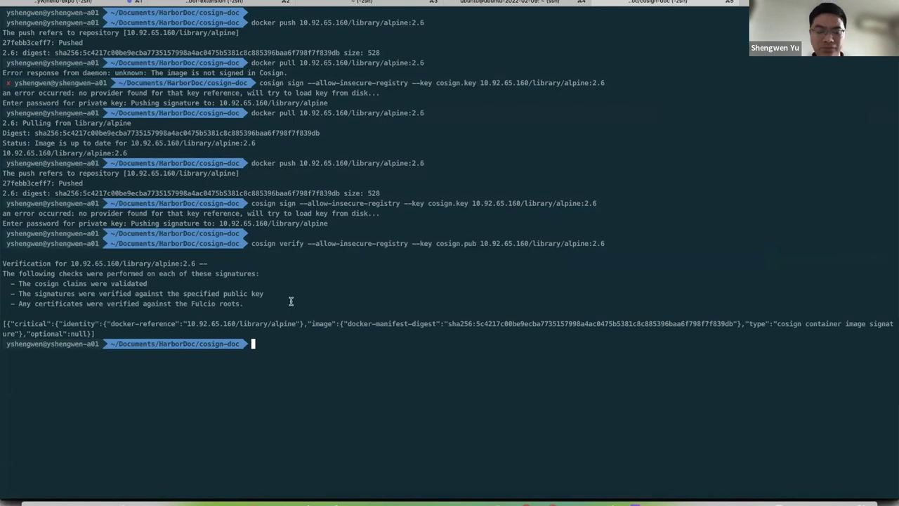
Switch to Firefox and delete the library/alpine repository from the library project on the 10.92.65.160 instance
key("super+Tab")
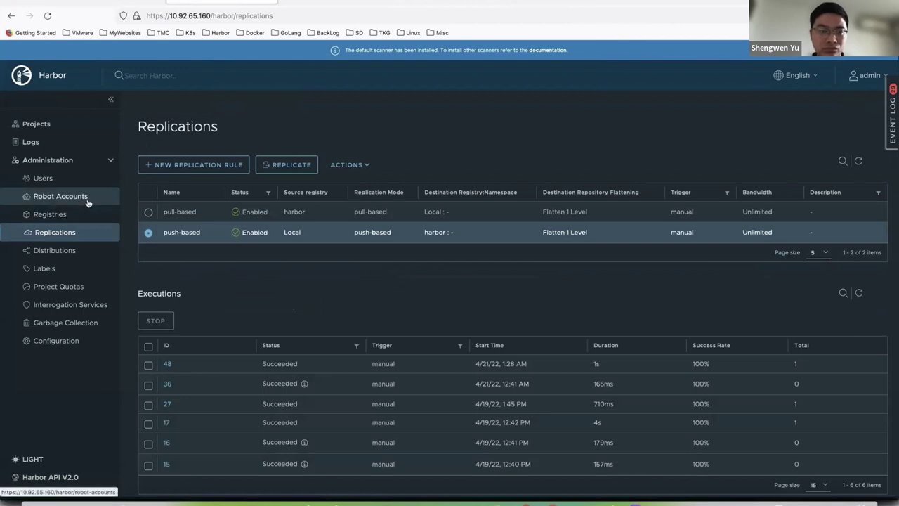
left_click(84, 127)
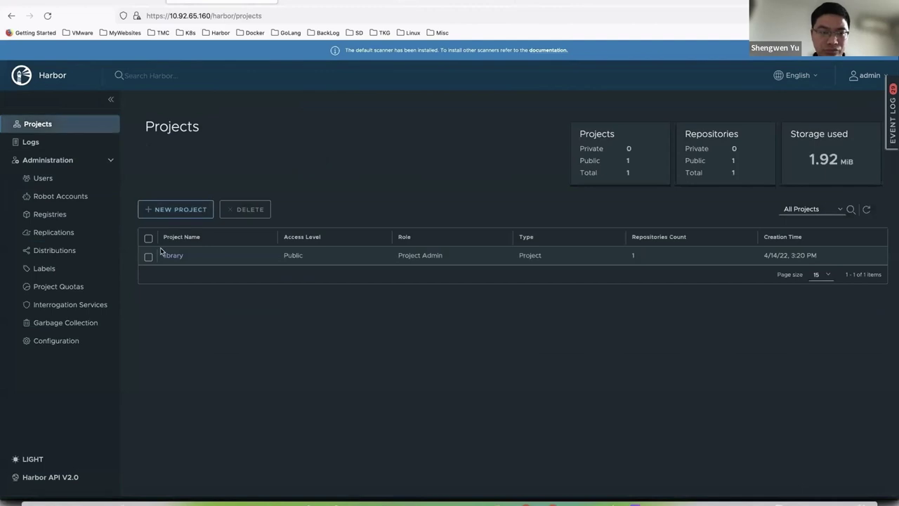
left_click(168, 257)
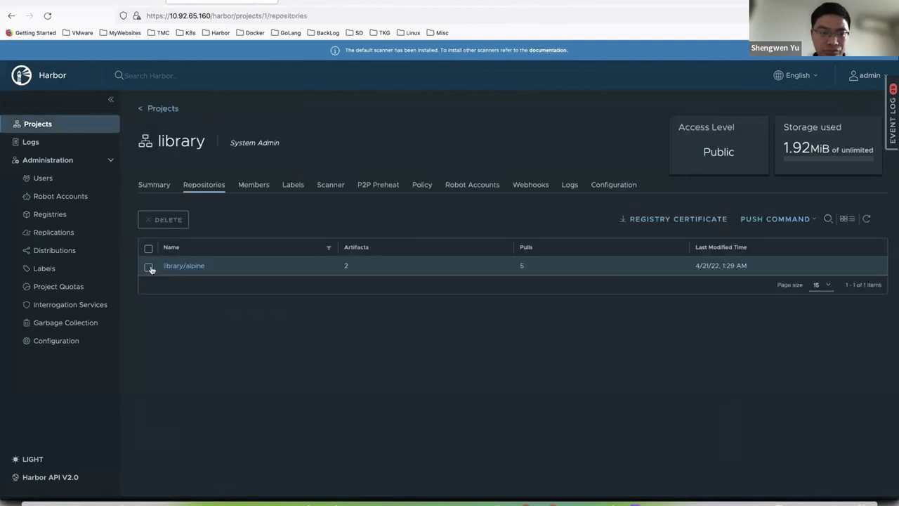
left_click(148, 268)
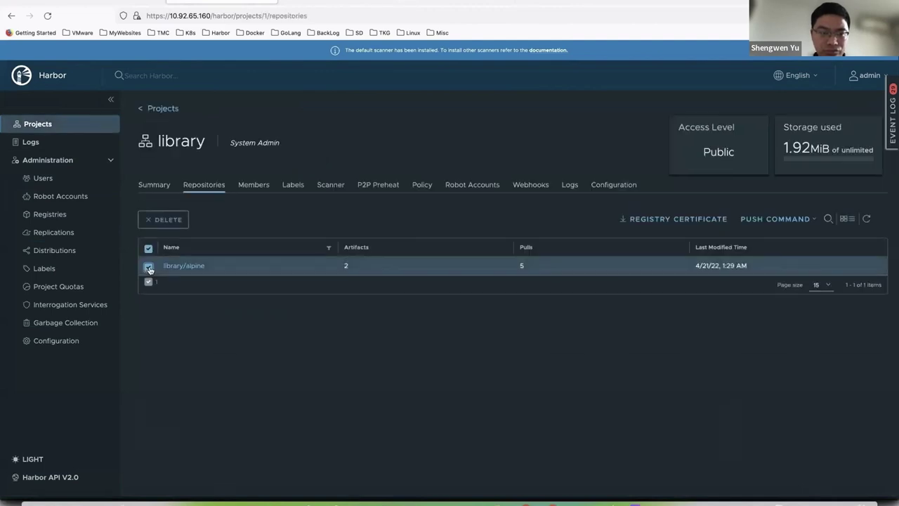
left_click(177, 221)
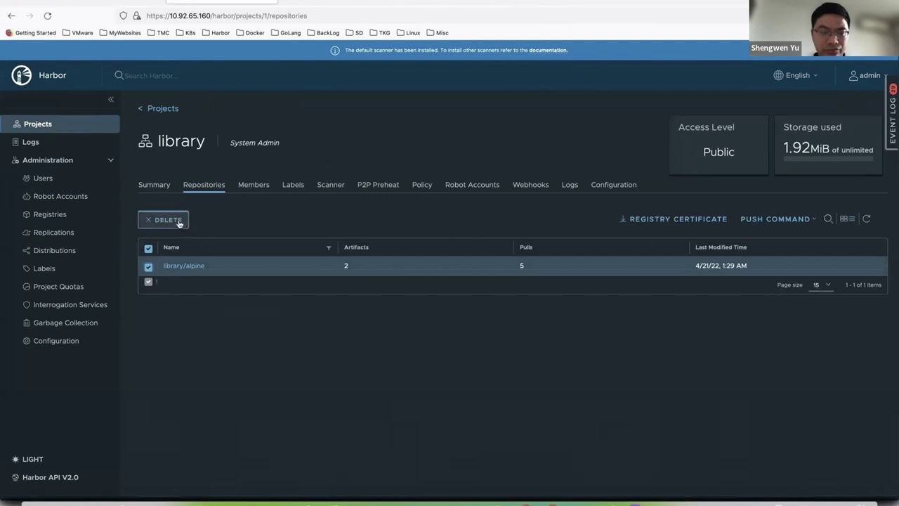
left_click(560, 307)
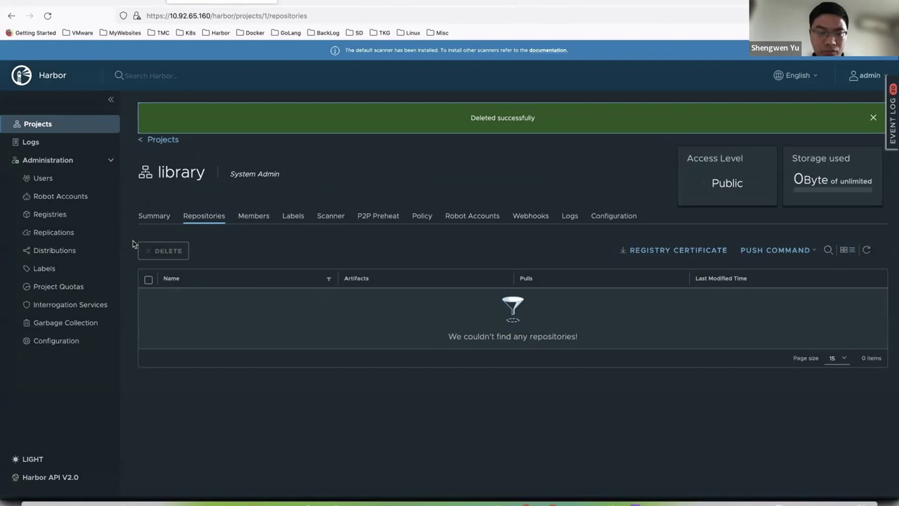
Review the settings of the pull-based replication rule without changing them, and run that rule
left_click(91, 232)
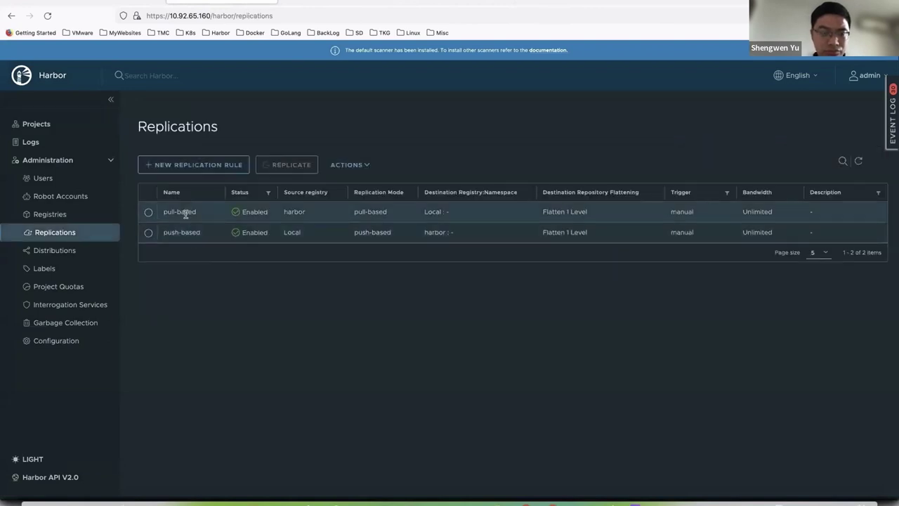
left_click(148, 212)
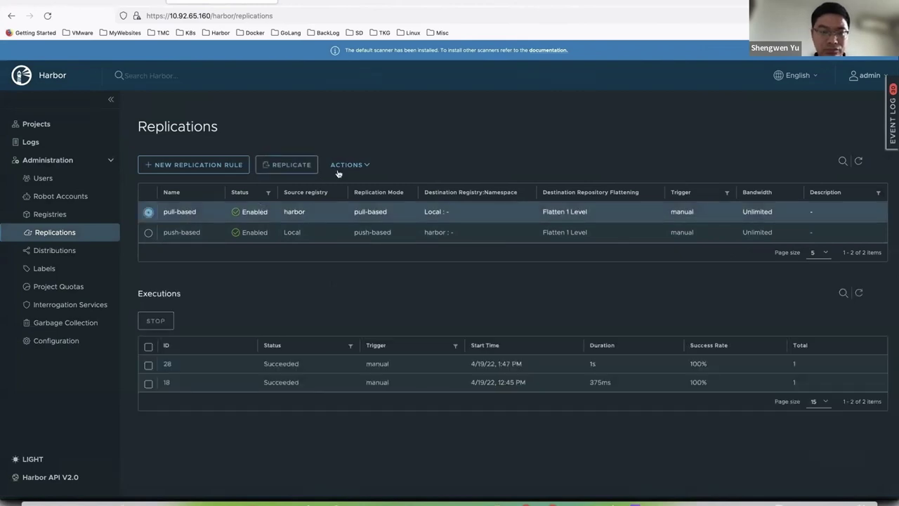
left_click(347, 166)
left_click(353, 191)
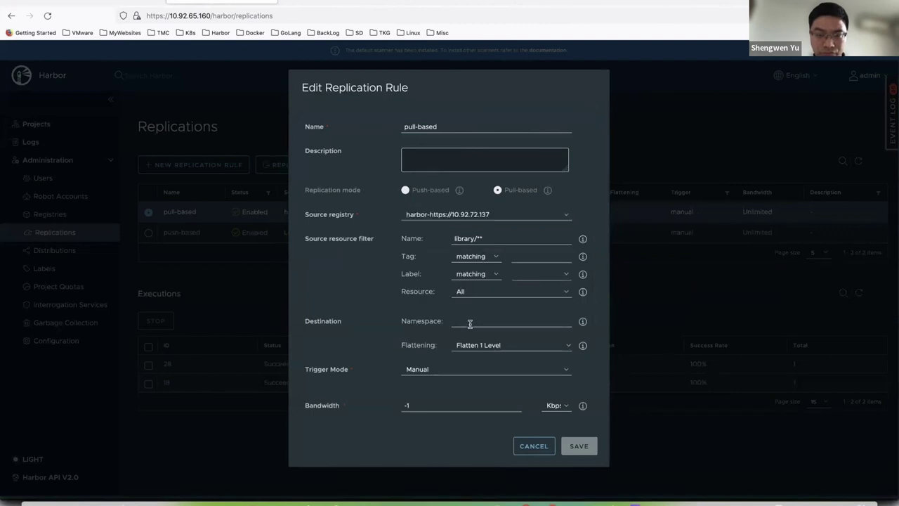
left_click(535, 447)
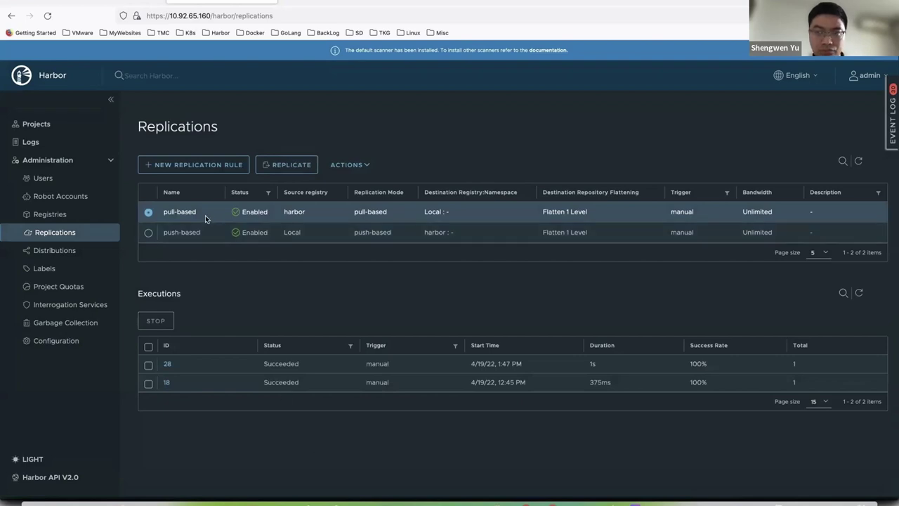
left_click(294, 168)
left_click(554, 303)
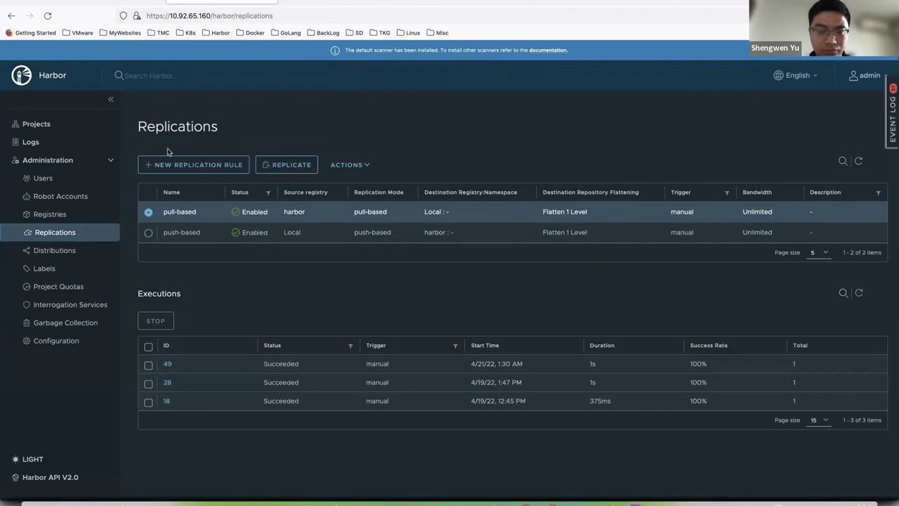
Open the library/alpine repository on the 10.92.65.160 instance and check the accessories of the alpine 2.6 artifact
left_click(79, 123)
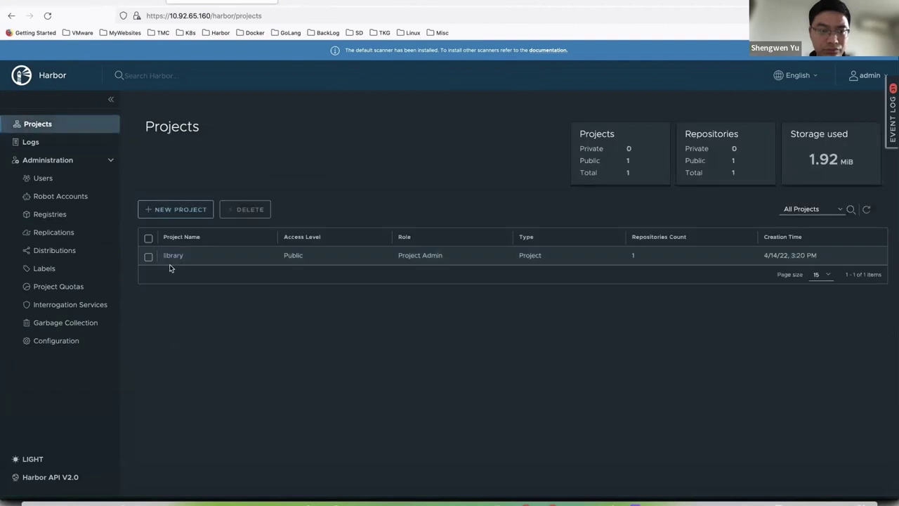
left_click(172, 257)
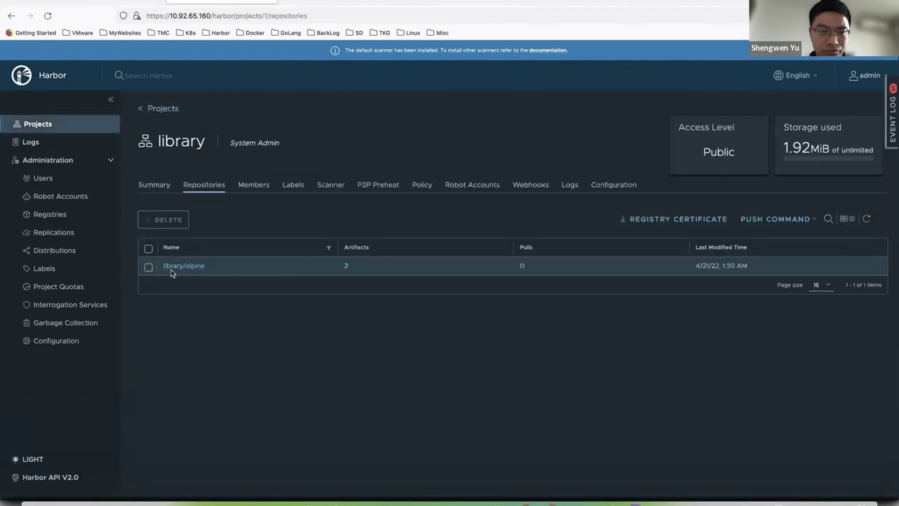
left_click(174, 268)
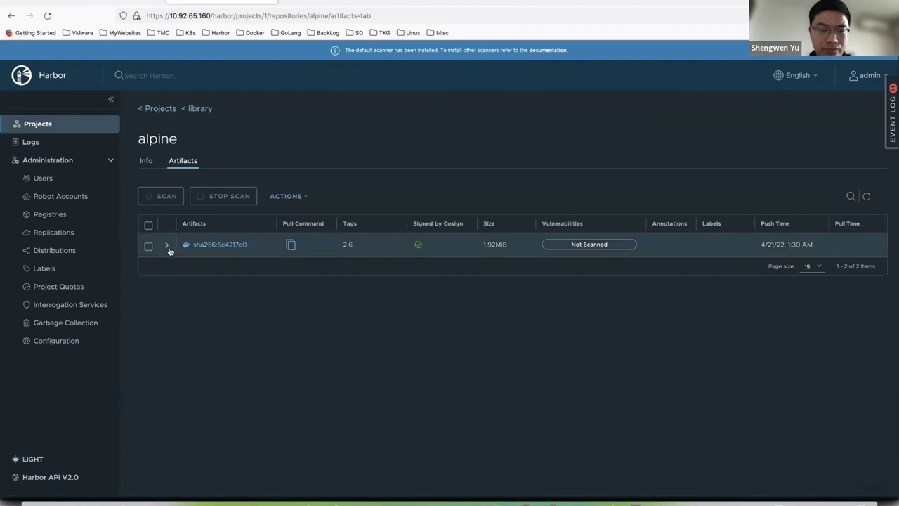
left_click(169, 249)
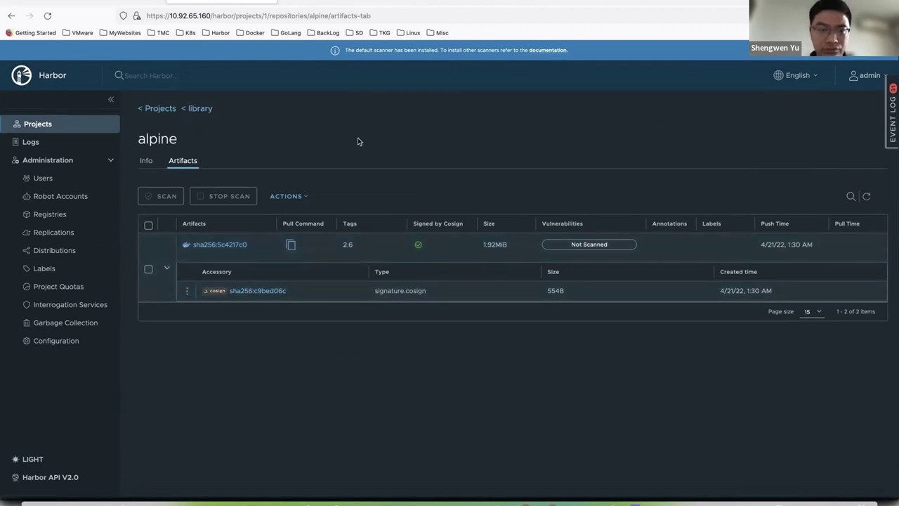
left_click(432, 1)
left_click(218, 2)
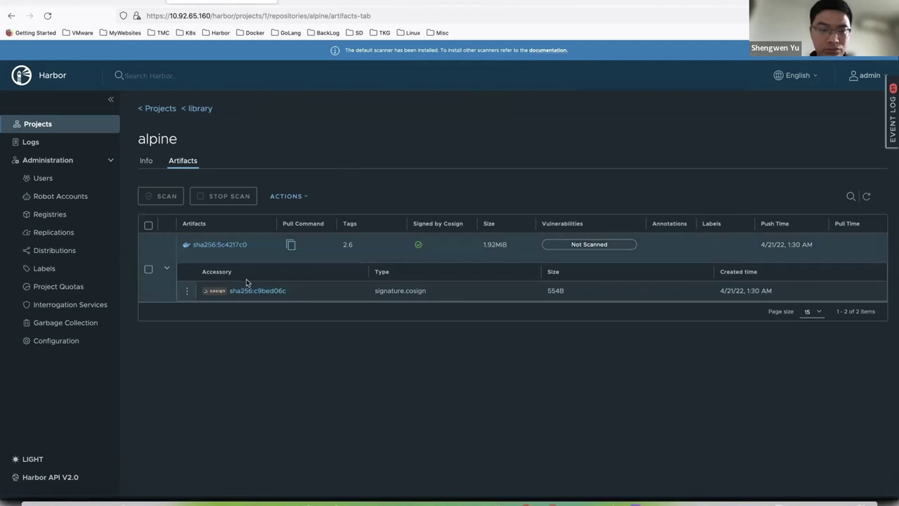